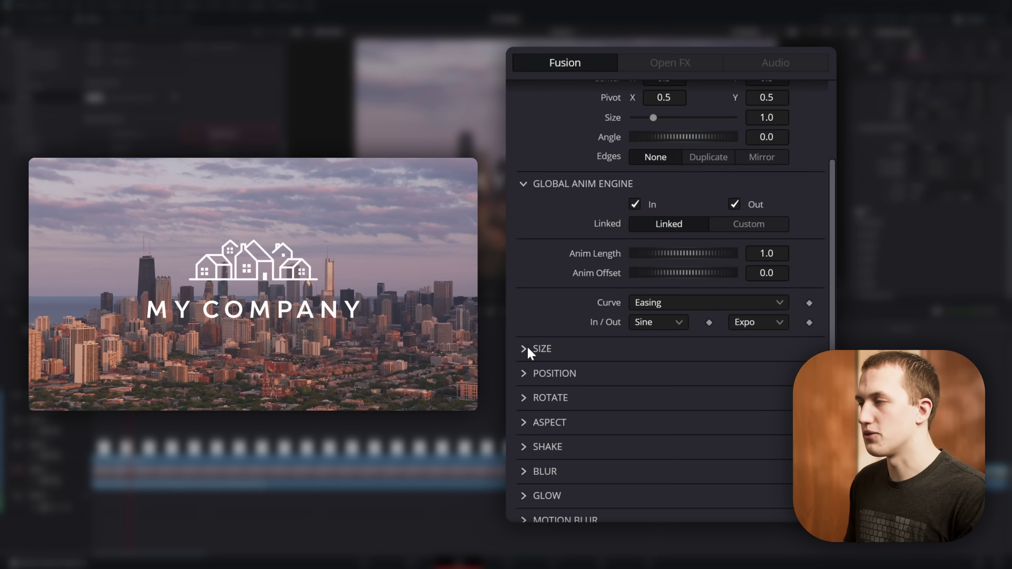
Enable the logo's Size animation and set its start size to 0.472
click(528, 350)
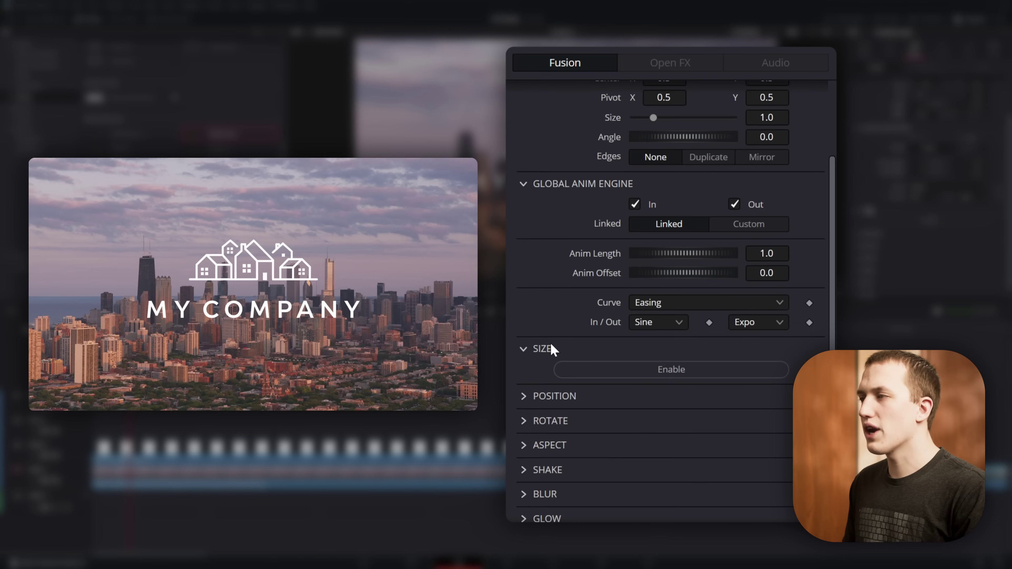
click(642, 373)
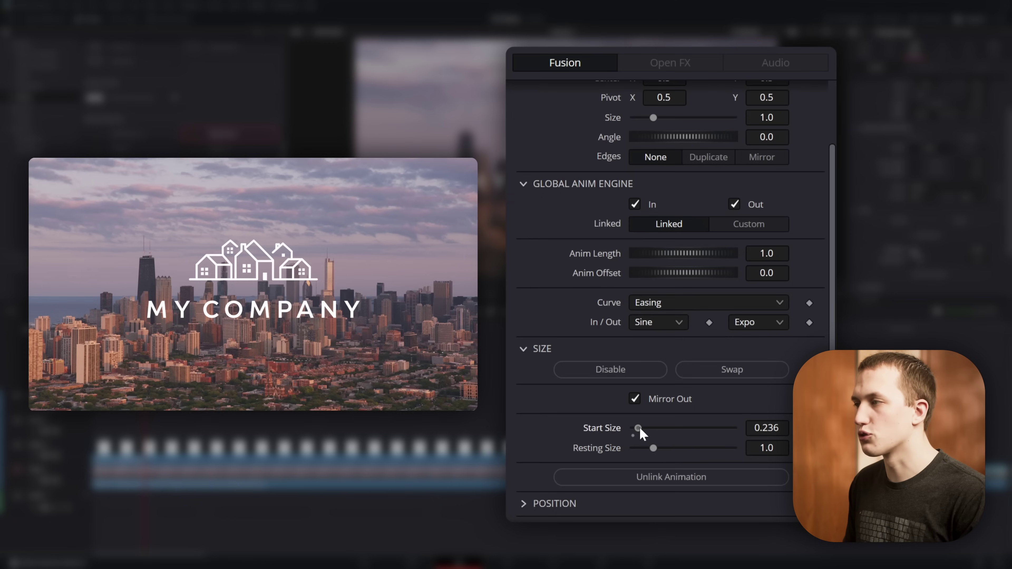
drag(638, 428, 646, 429)
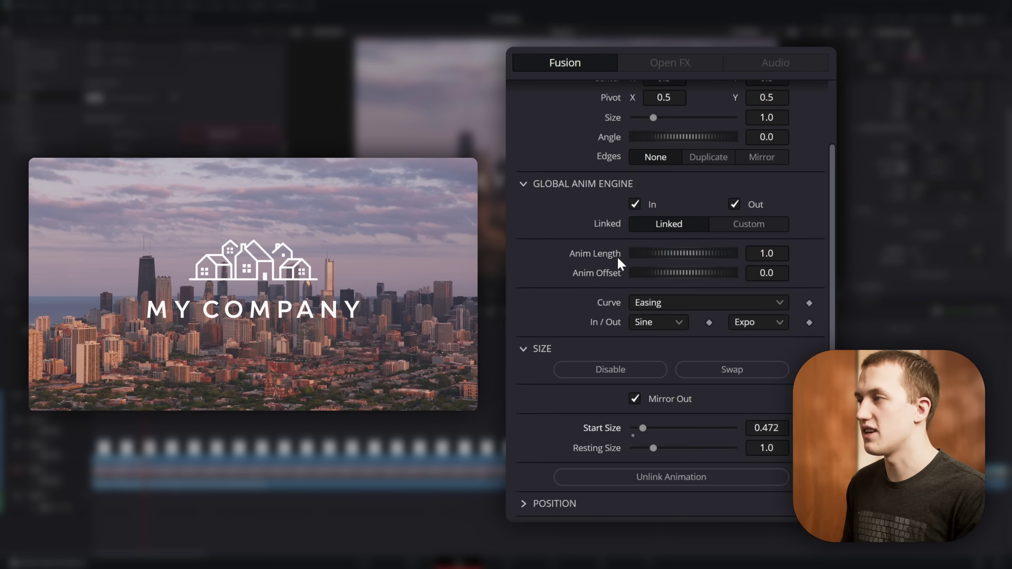
click(523, 342)
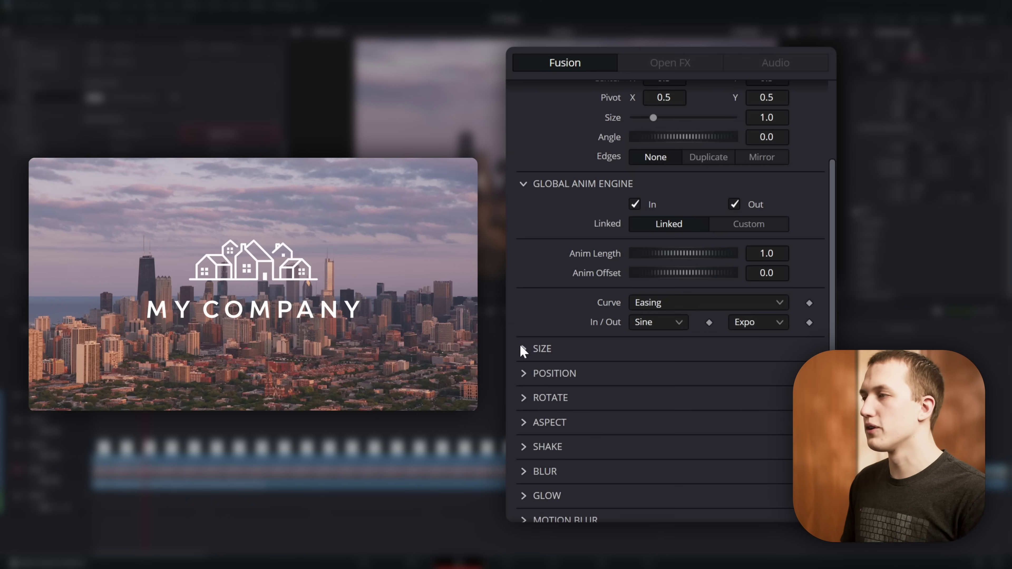
Enable the logo's Position animation in Distance mode and set its start offset to 0.603
click(527, 382)
click(598, 392)
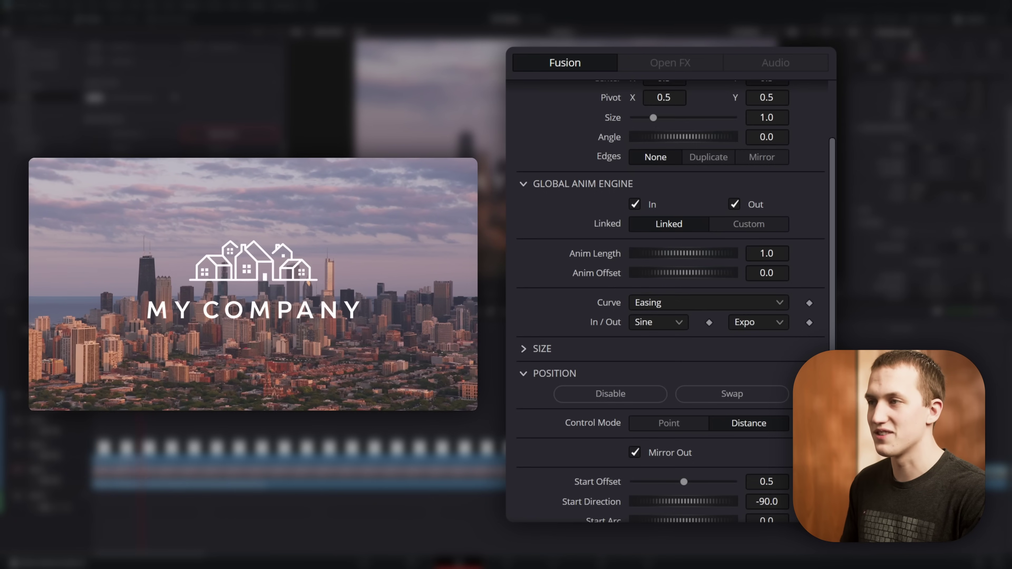
drag(684, 292, 695, 292)
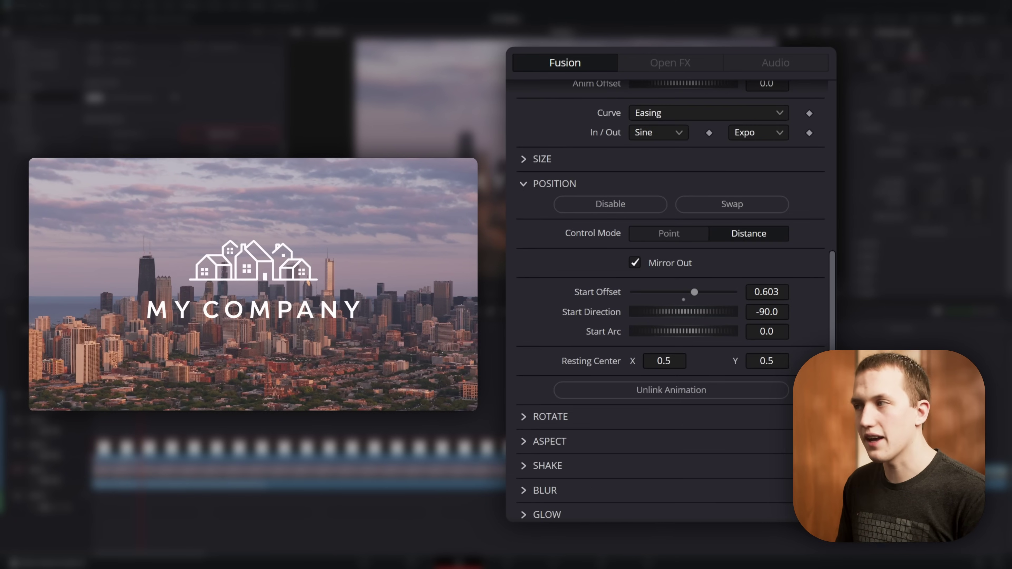
scroll(572, 293, up, 5)
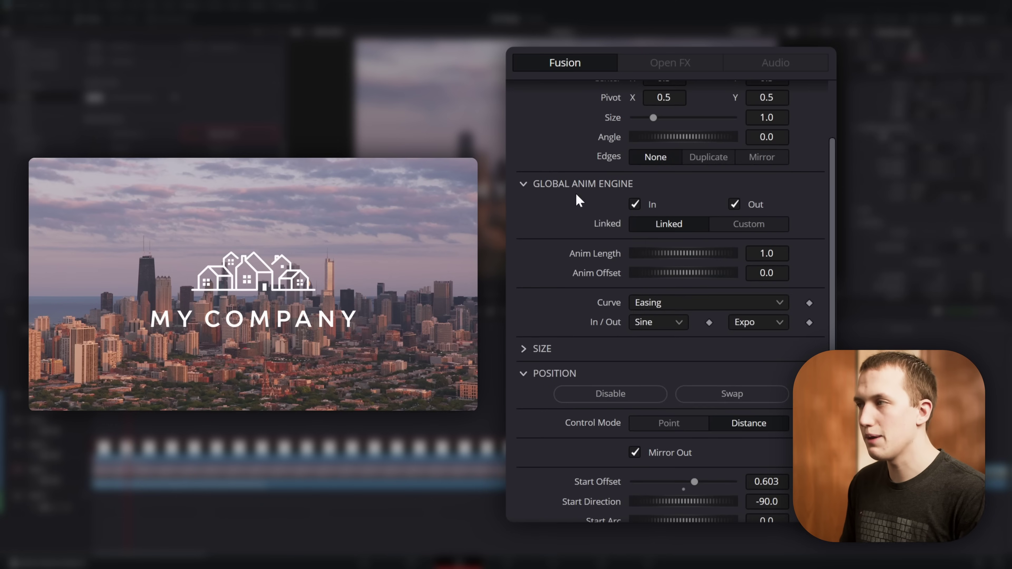
Unlink the Size animation from the global engine, set its Anim Offset to 0.75, and play back the logo
scroll(574, 303, down, 6)
click(568, 114)
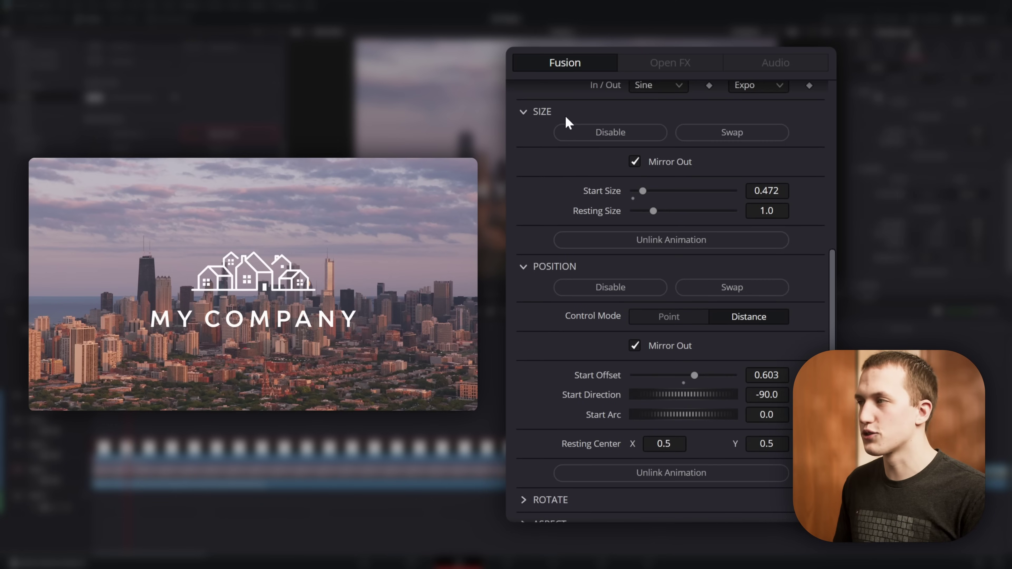
click(654, 242)
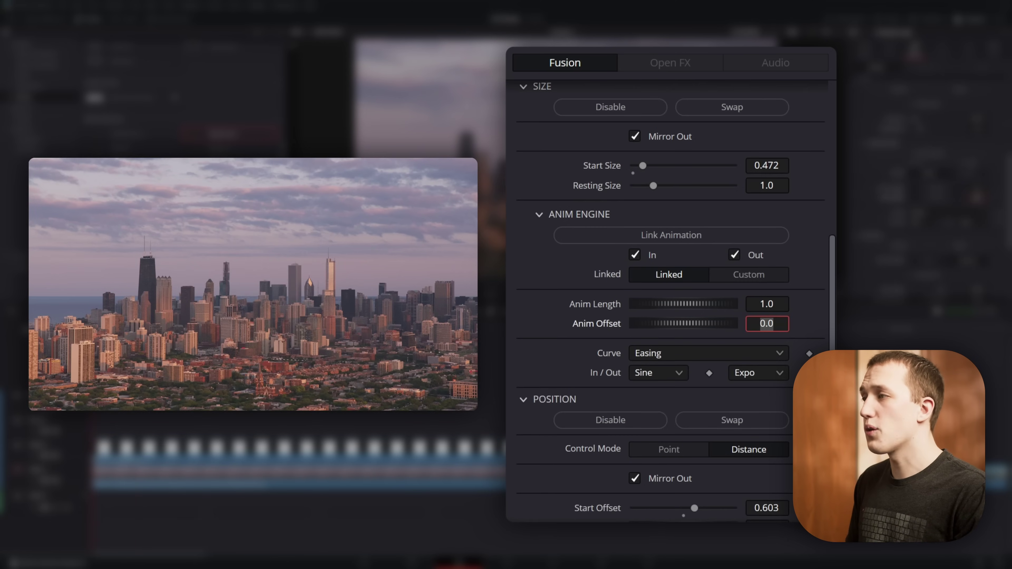
key(Tab)
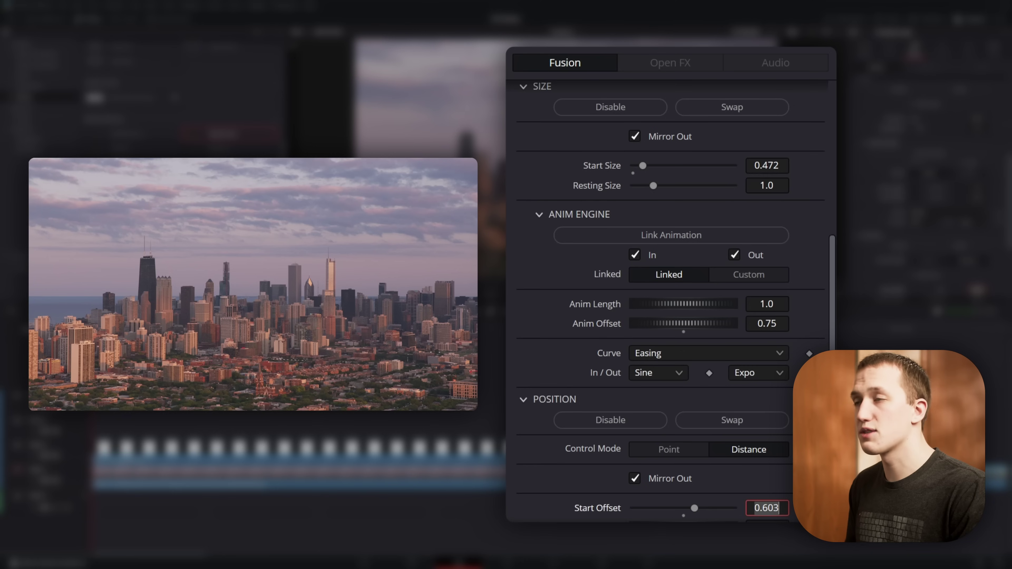
click(309, 310)
key(space)
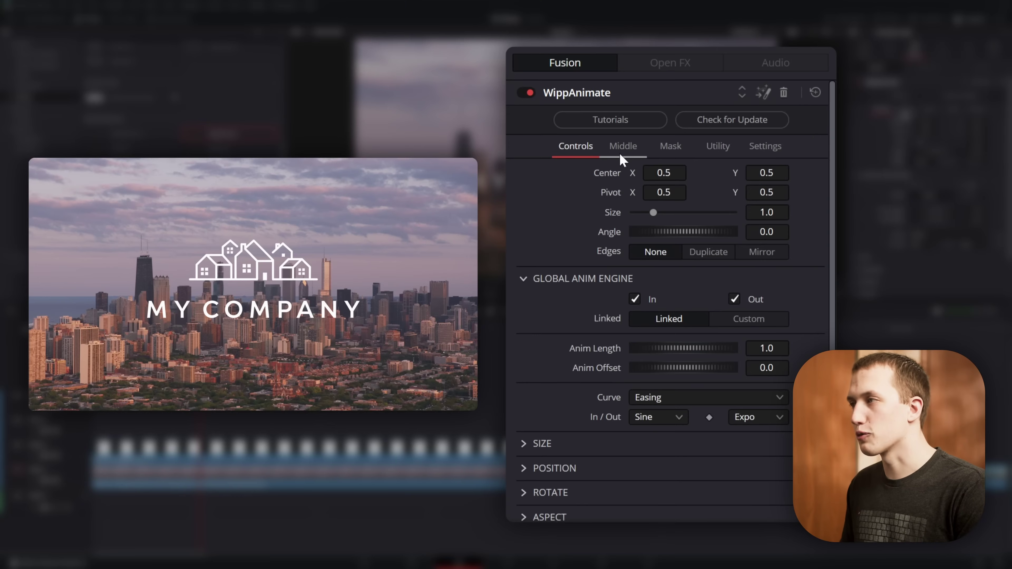
Enable the logo's middle animation with 4 ping-pong loops and change its curve type
click(622, 155)
click(662, 176)
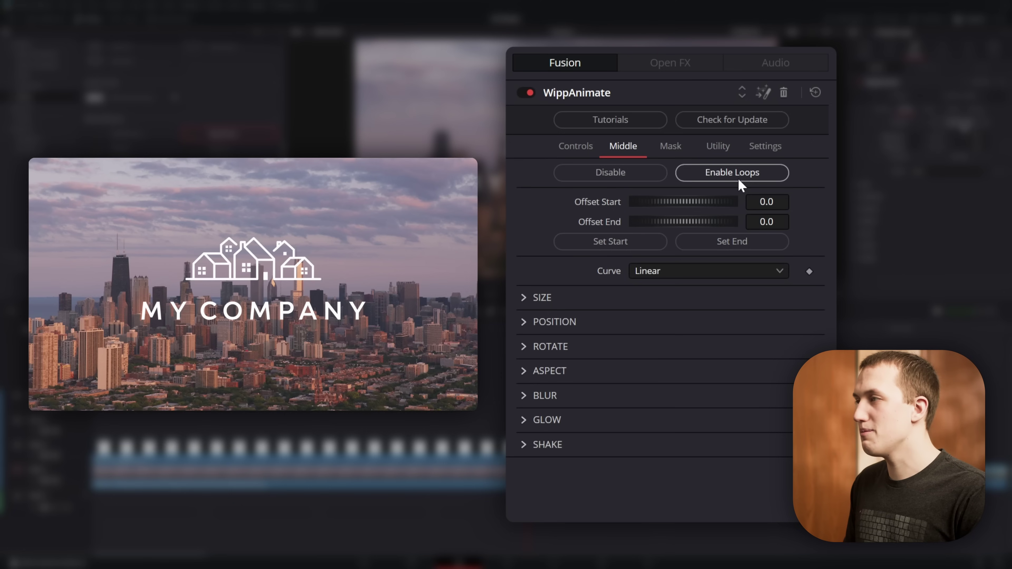
click(740, 180)
drag(639, 289, 652, 295)
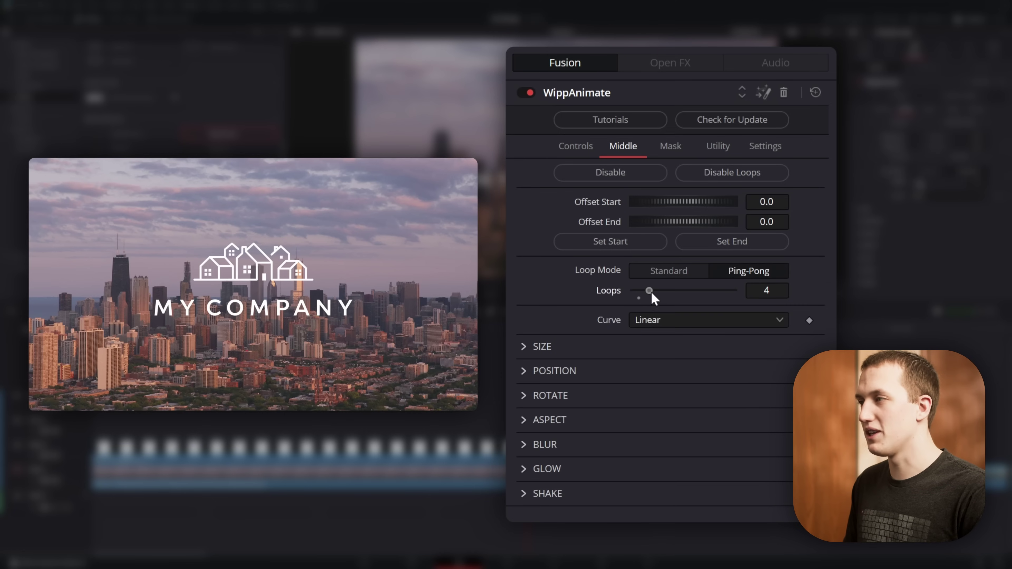
click(653, 321)
click(660, 362)
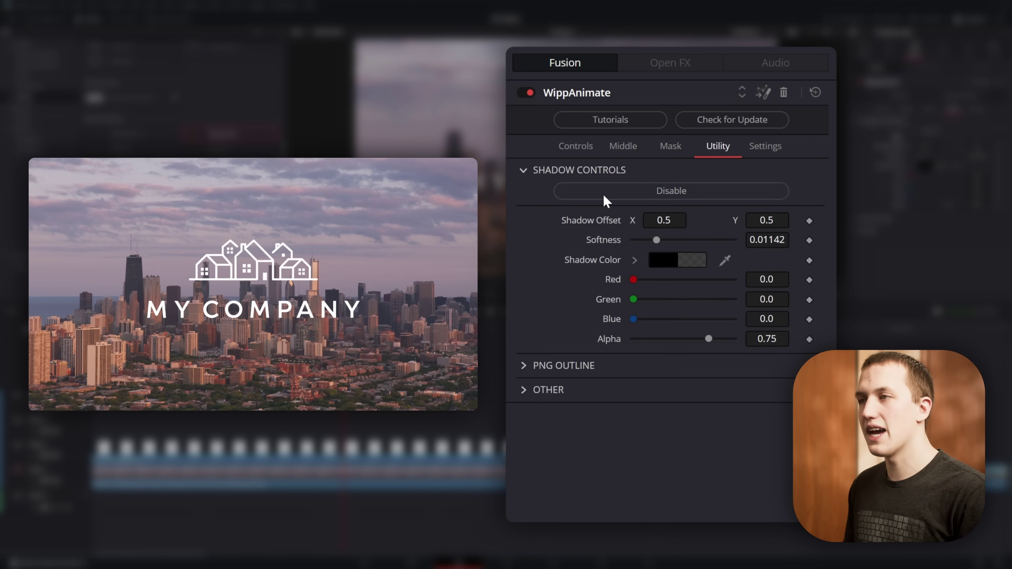
Disable the logo's shadow and enable the PNG outline
click(604, 196)
click(524, 217)
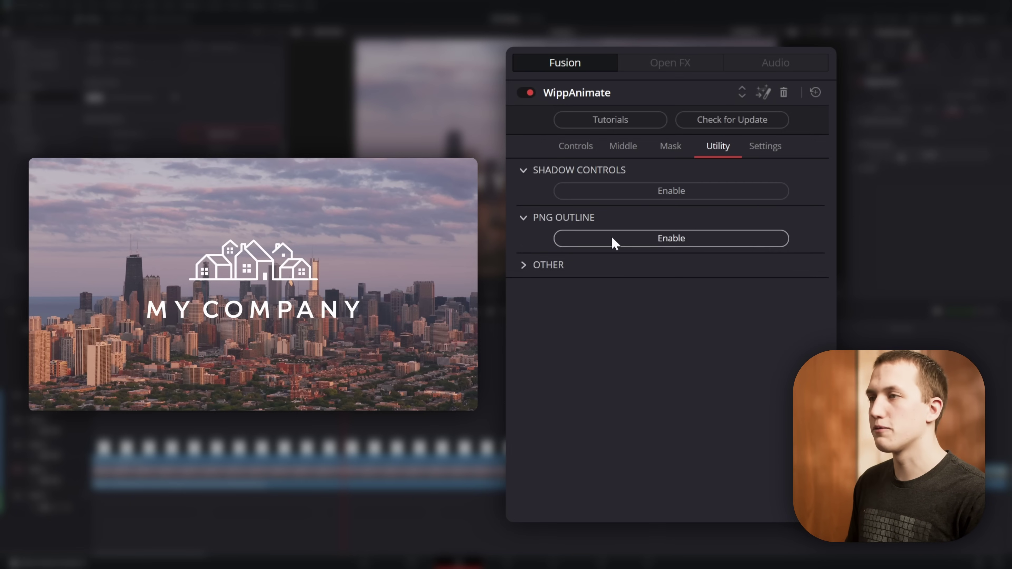
click(612, 239)
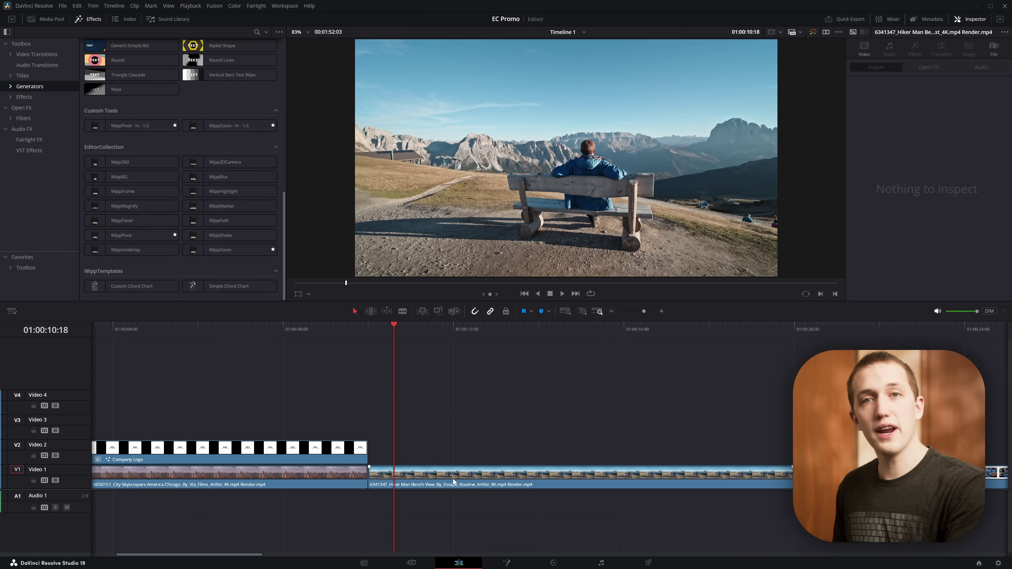
Place a WippZoom generator on Video 2 above the hiker clip and shift it further along the timeline
drag(215, 249, 451, 454)
click(456, 447)
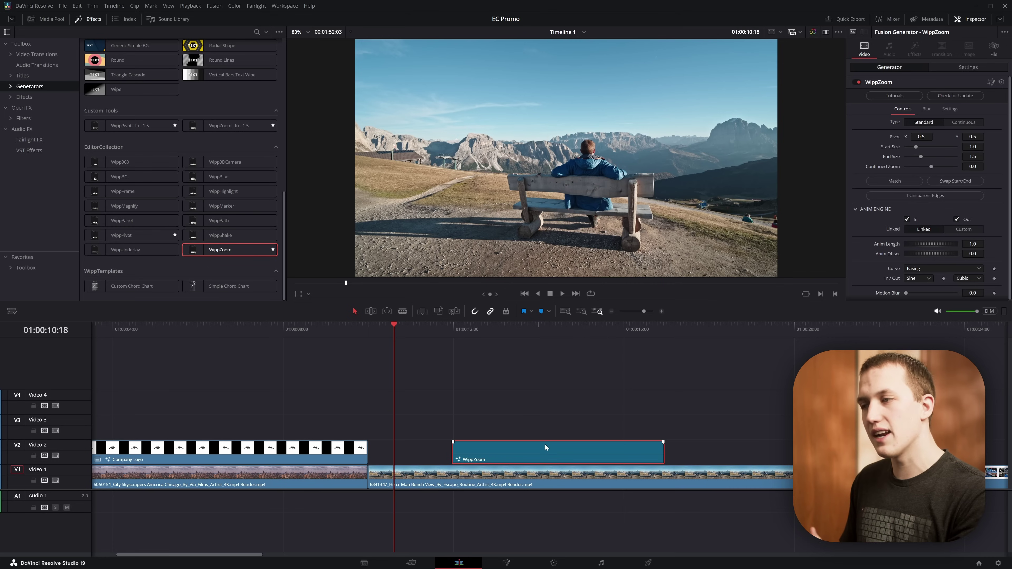
drag(546, 444, 748, 447)
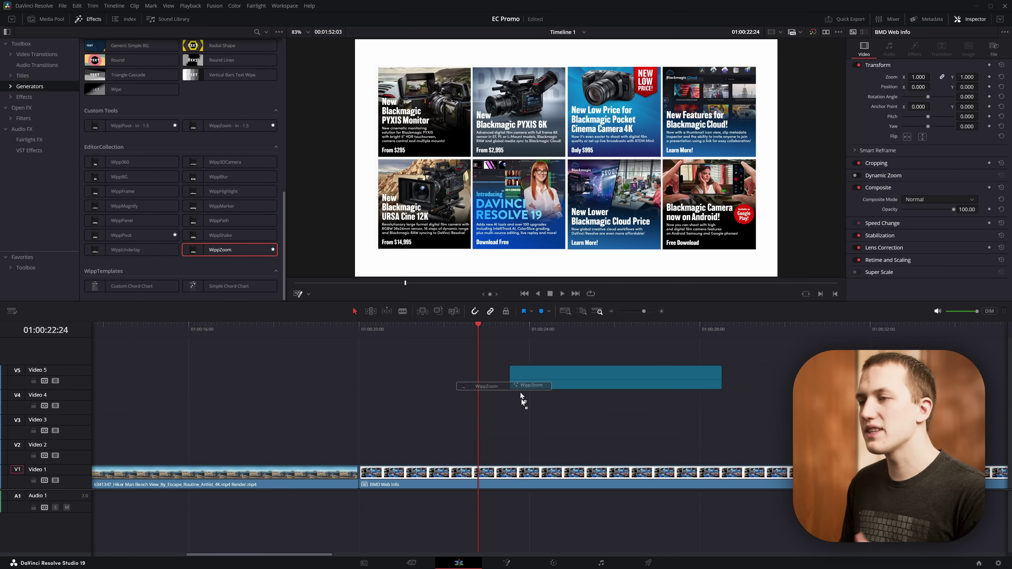
Add WippZoom on Video 2 above BMD Web Info, set its pivot to X 0.096693, Y 0.223946, and switch off its Out animation
drag(522, 398, 487, 451)
click(509, 455)
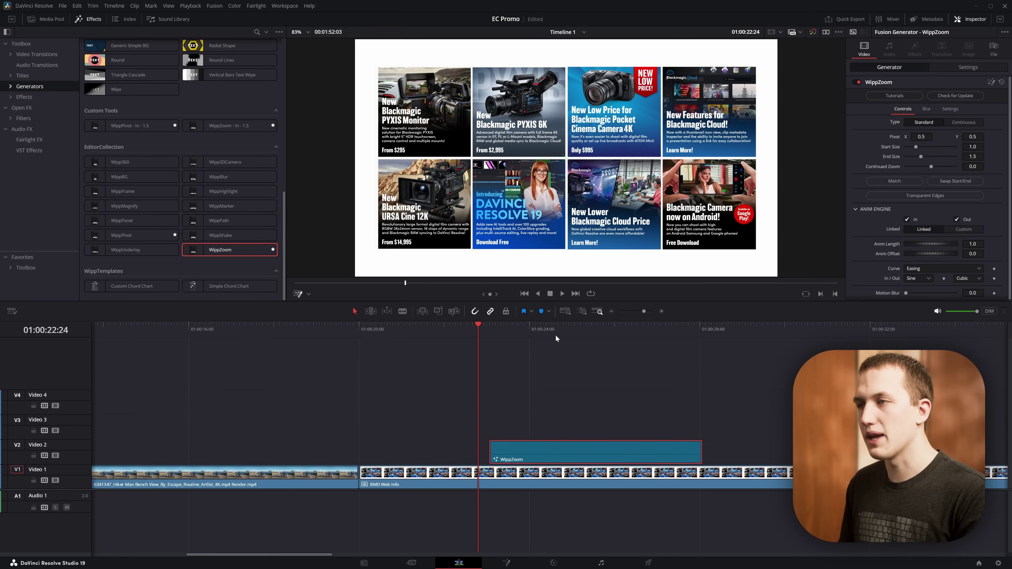
click(557, 336)
drag(567, 159, 394, 226)
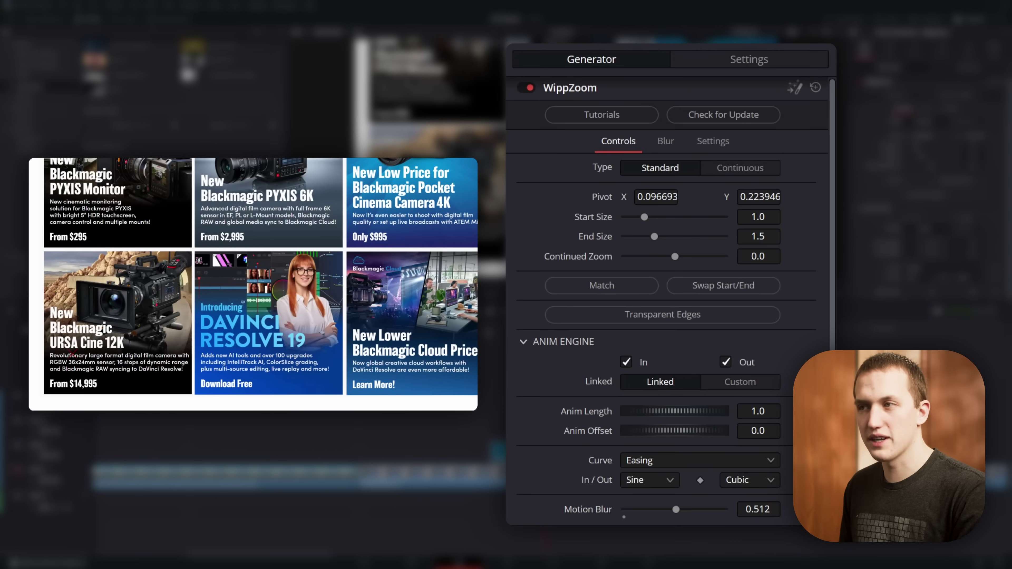
click(747, 364)
Shorten the WippZoom clip and add a WippPivot generator directly after it on Video 2
drag(702, 452, 586, 452)
drag(130, 236, 590, 448)
click(542, 432)
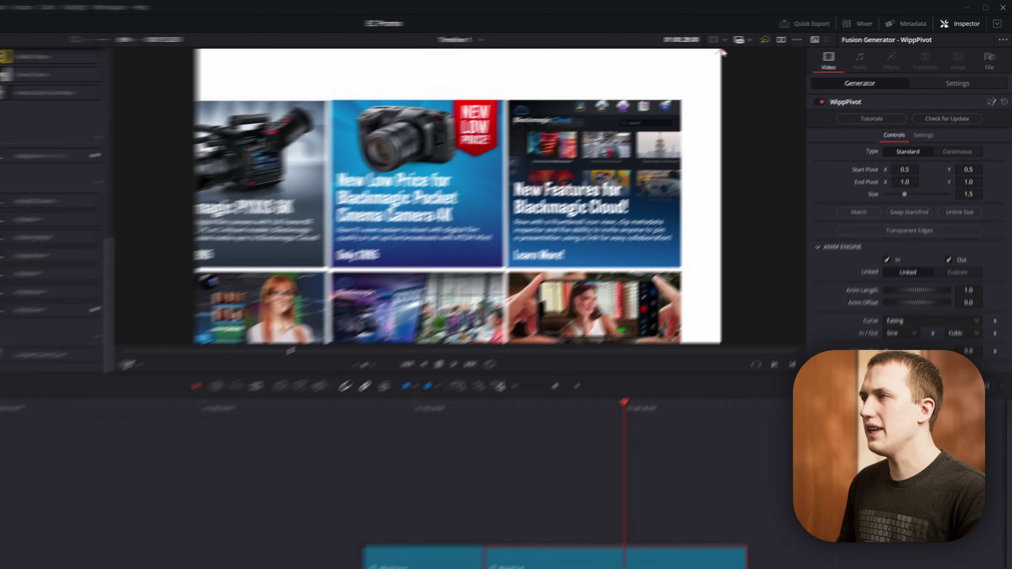
Set the WippPivot's start pivot to X 0.096693, Y 0.223946 and its end pivot to X 0.899875, Y 0.745565
drag(777, 40, 757, 124)
drag(651, 158, 596, 151)
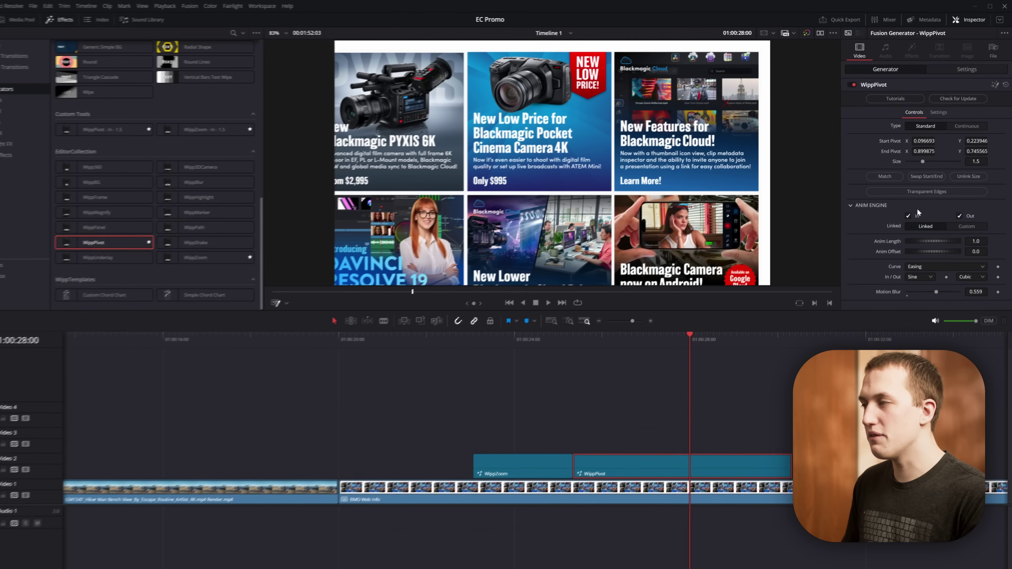
Split the WippPivot clip at 01:00:28:00, set the second part's end pivot to X 0.128820, Y 0.707317, and play back the moves
key(ctrl+b)
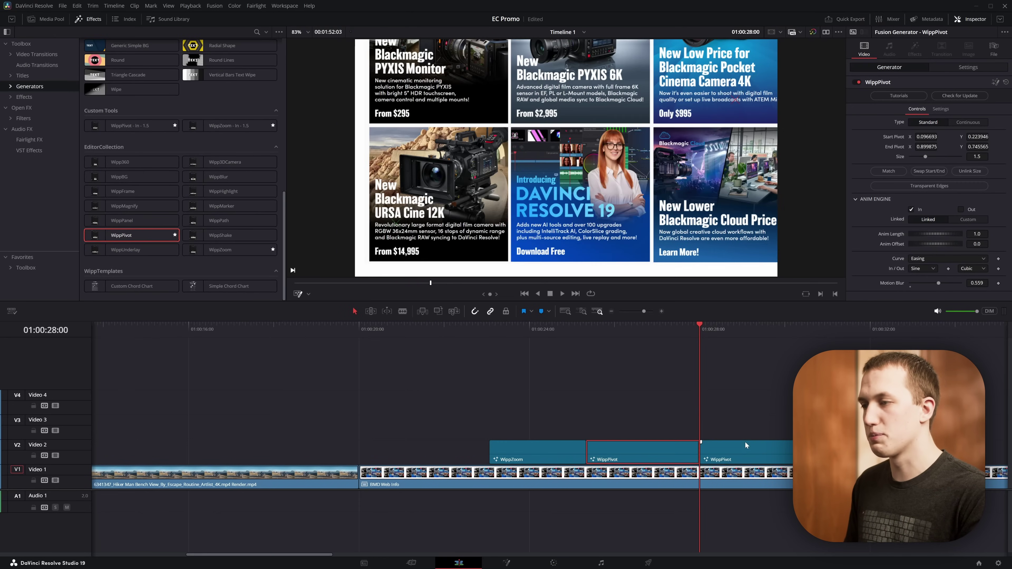
click(779, 330)
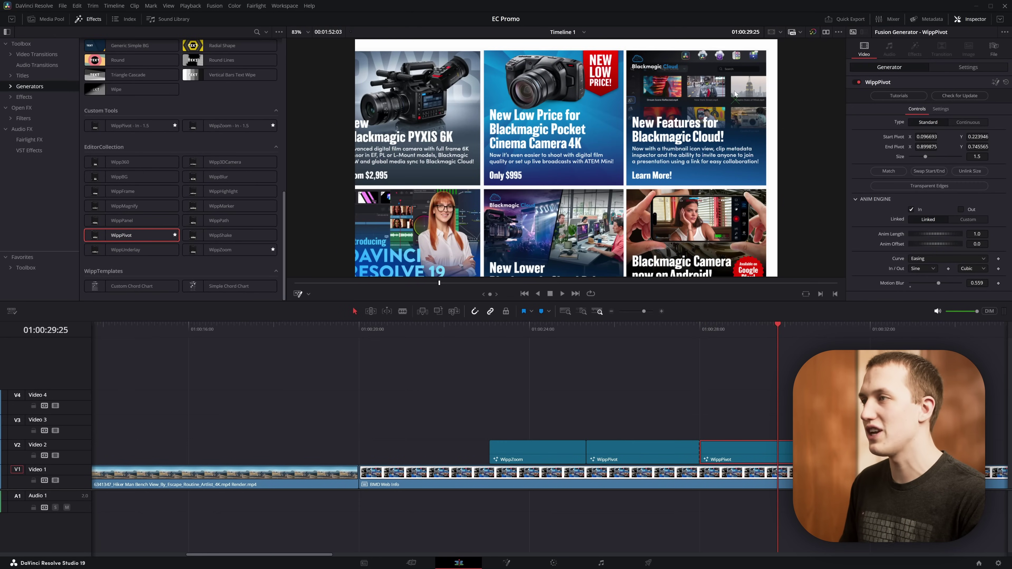
drag(736, 103, 410, 112)
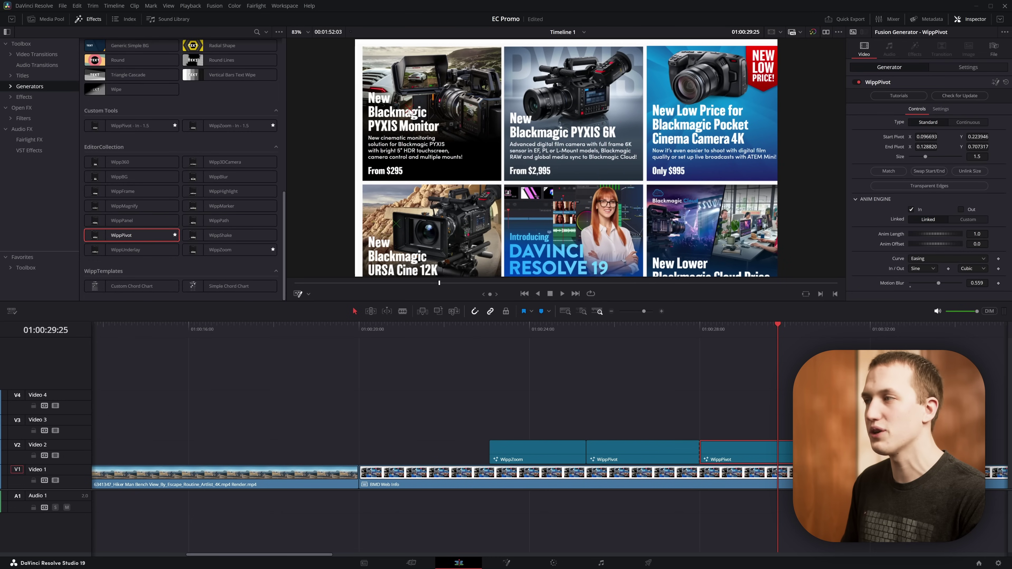
click(682, 330)
key(space)
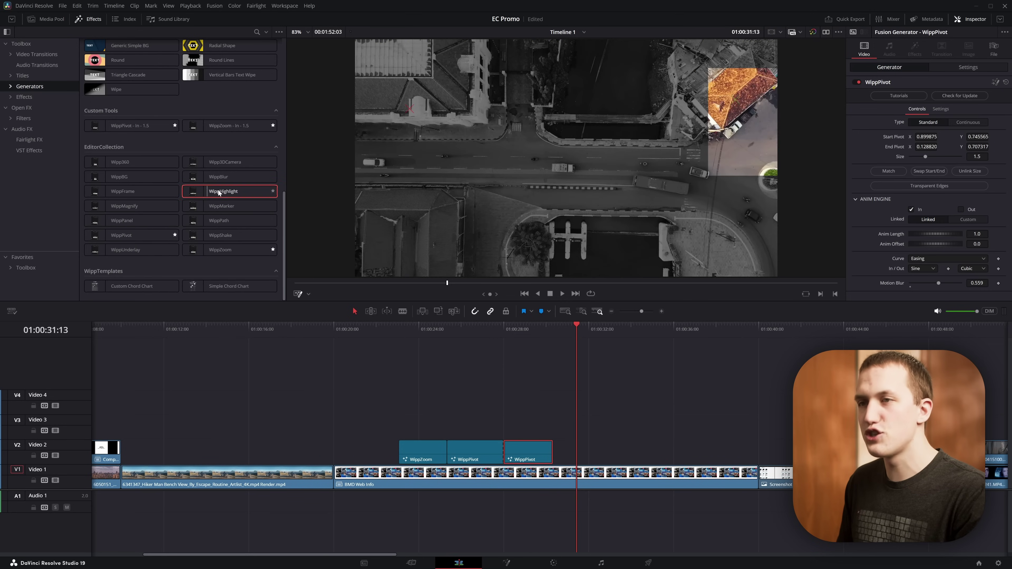
Add a WippHighlight generator on Video 2 after the pivots and fit its first window to the "New Features for Blackmagic Cloud!" tile
drag(224, 192, 606, 437)
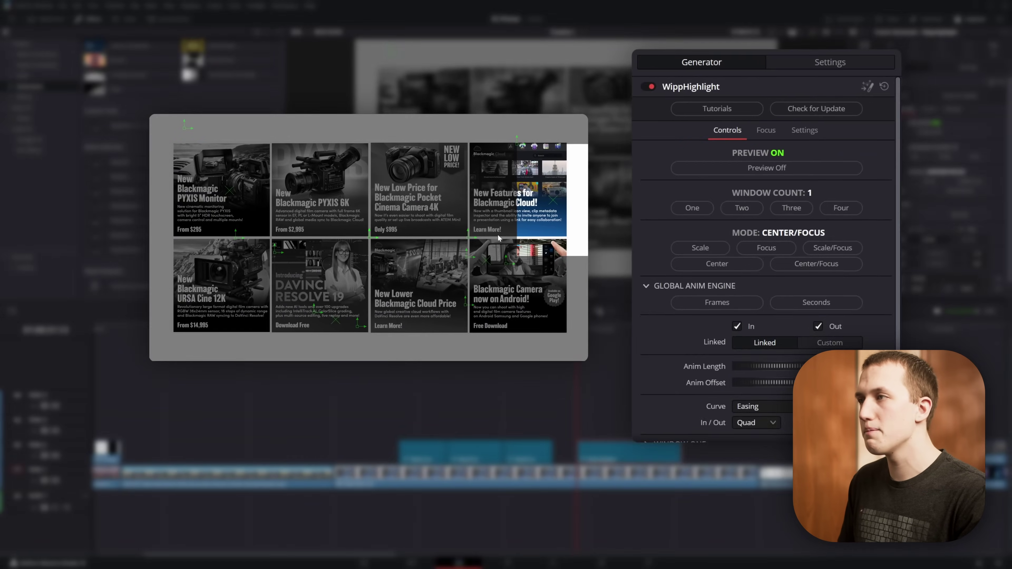
drag(517, 144, 475, 144)
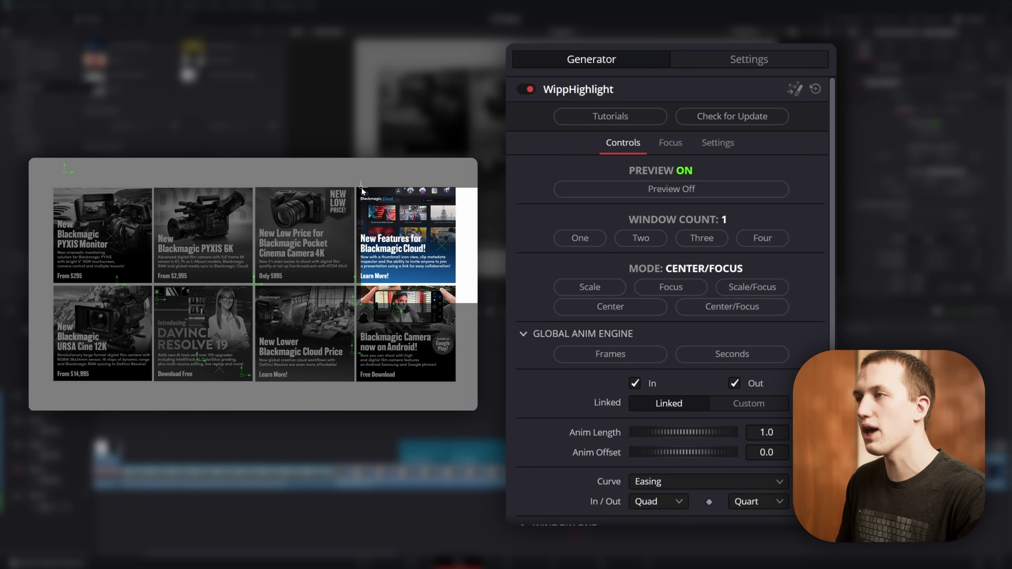
Set the highlight's window count to two, turn off its preview, and play back the animation
click(646, 241)
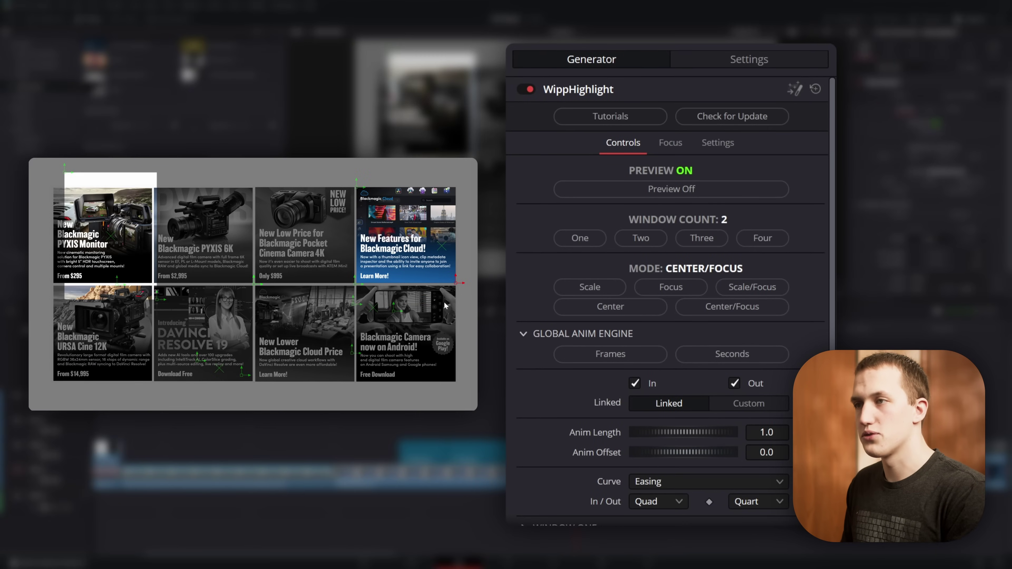
click(681, 191)
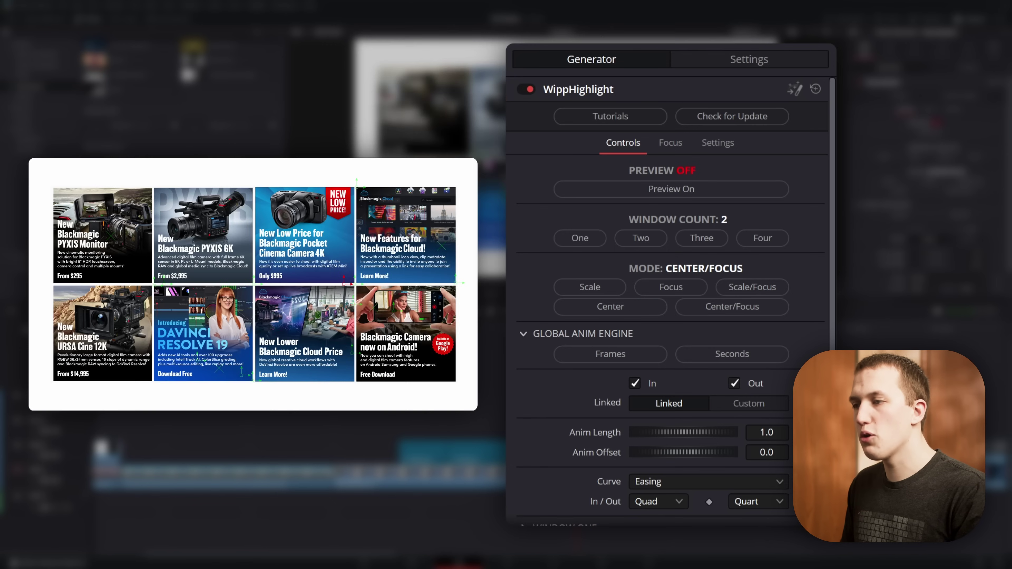
key(space)
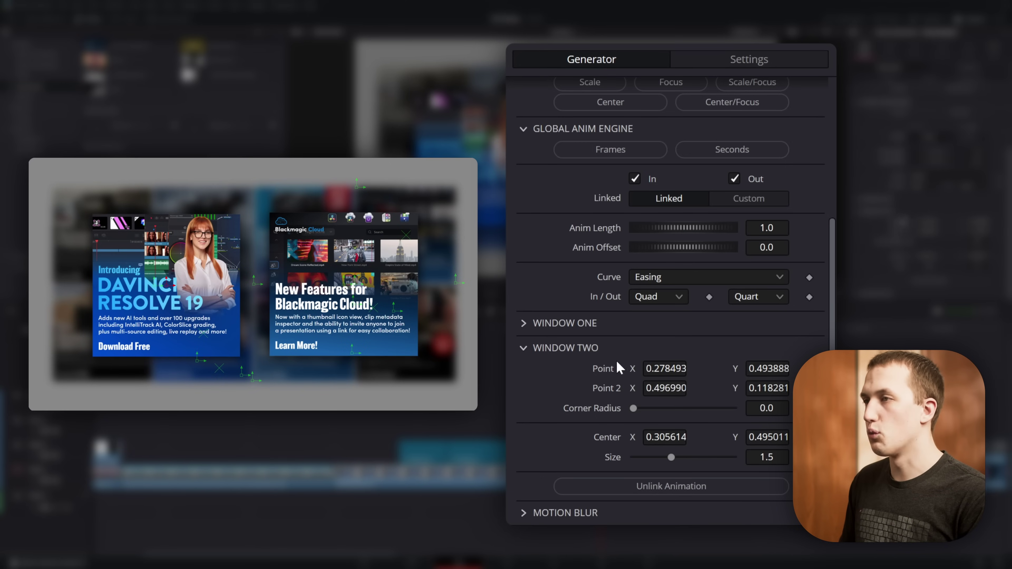
Unlink Window Two's animation from the global engine and set its Anim Offset to 1
click(665, 485)
scroll(763, 471, down, 3)
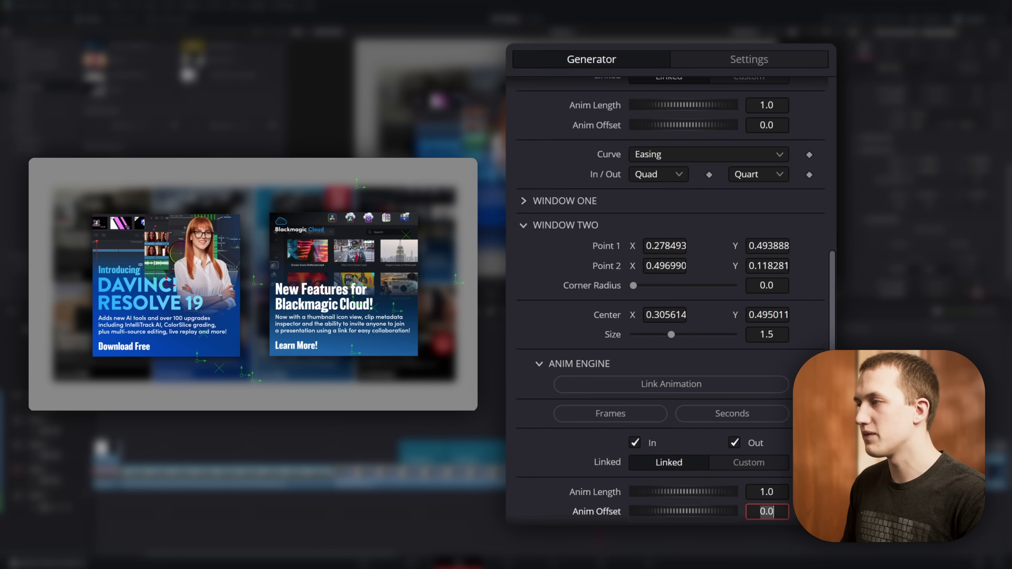
text(1)
key(Tab)
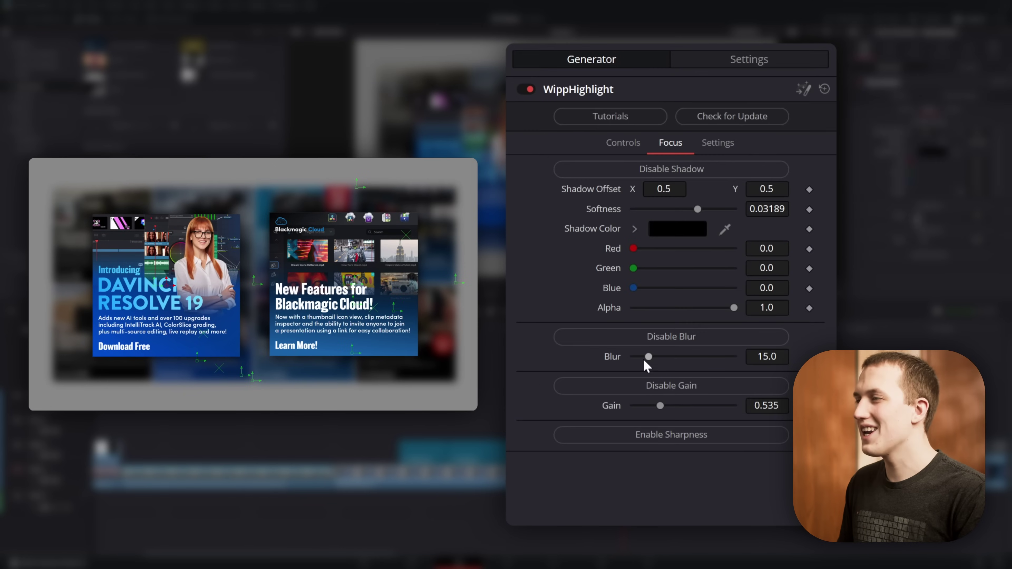
Set the highlight's background blur to 8.7 and gain to 0.677, and lower the shadow's alpha
drag(649, 357, 642, 357)
drag(660, 405, 670, 407)
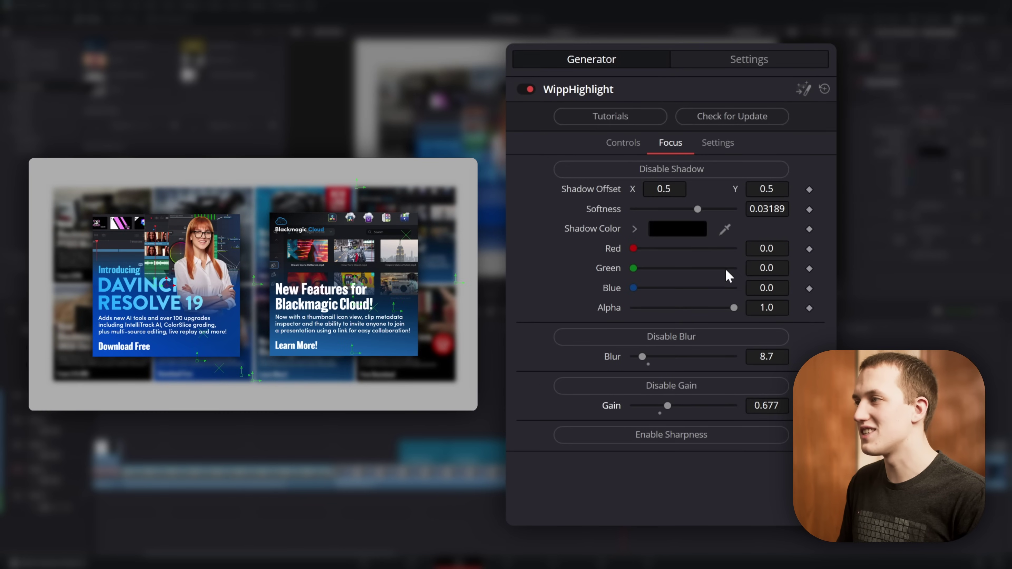
drag(733, 308, 666, 314)
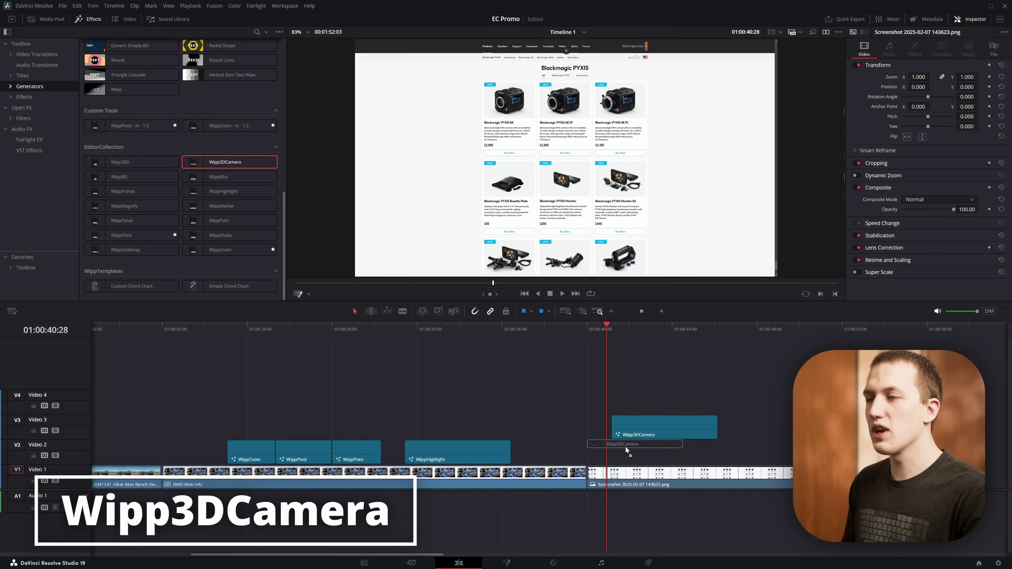
Add a Wipp3DCamera generator on Video 2 over the web page screenshot and adjust its end pivot and end position
drag(626, 447, 605, 455)
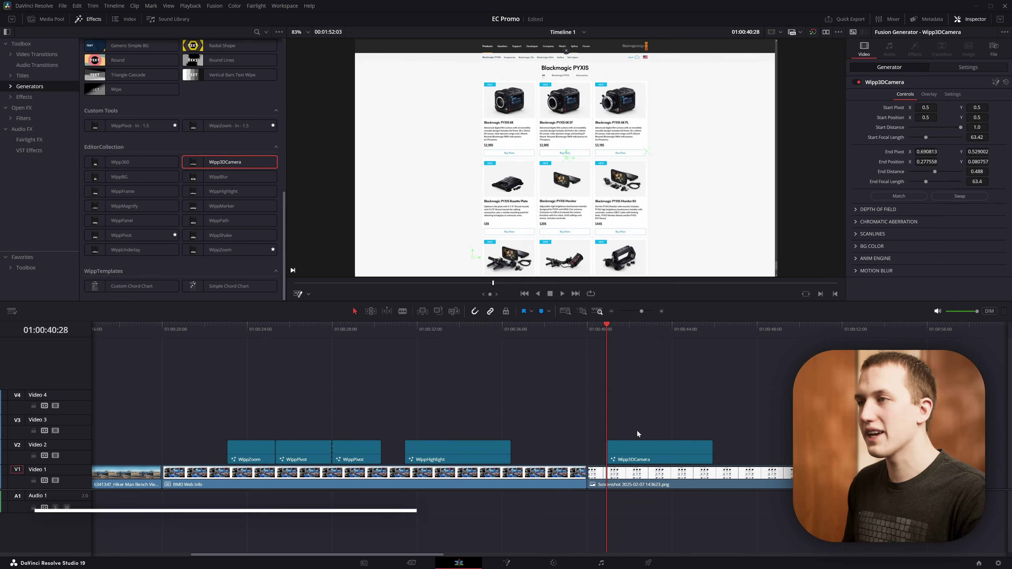
key(space)
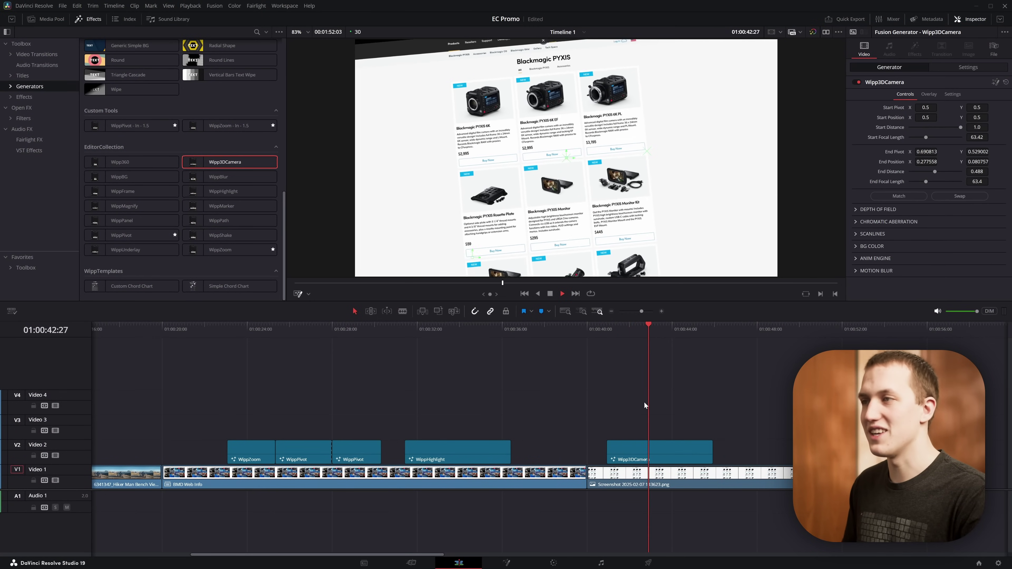
drag(580, 121, 593, 103)
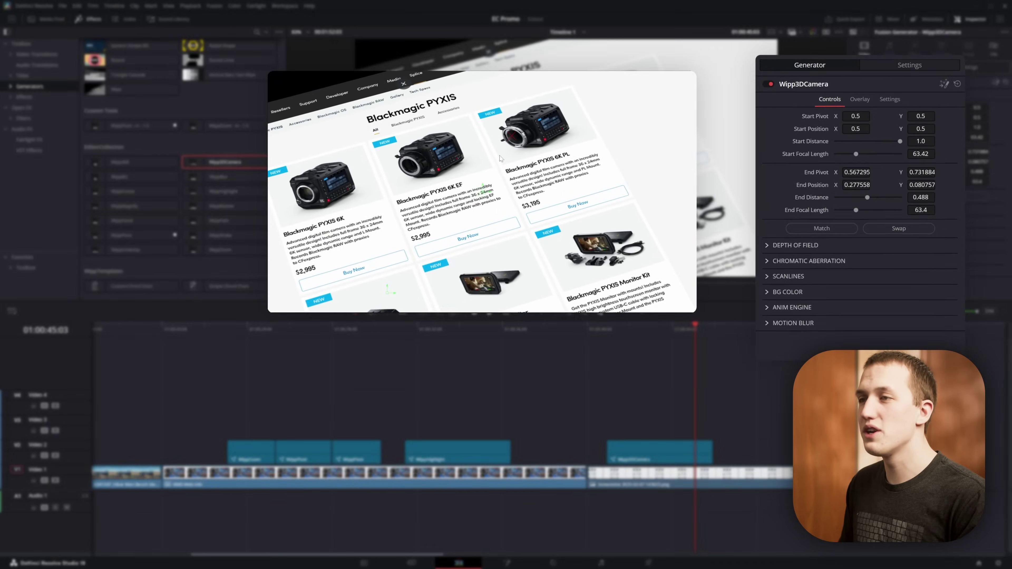
drag(469, 260, 499, 218)
drag(185, 350, 183, 351)
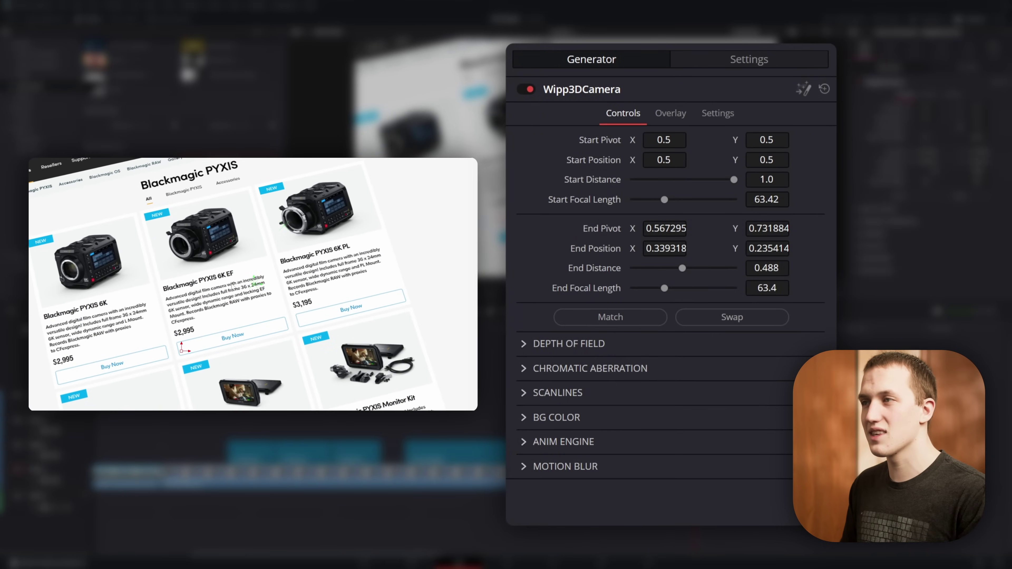
drag(283, 231, 282, 225)
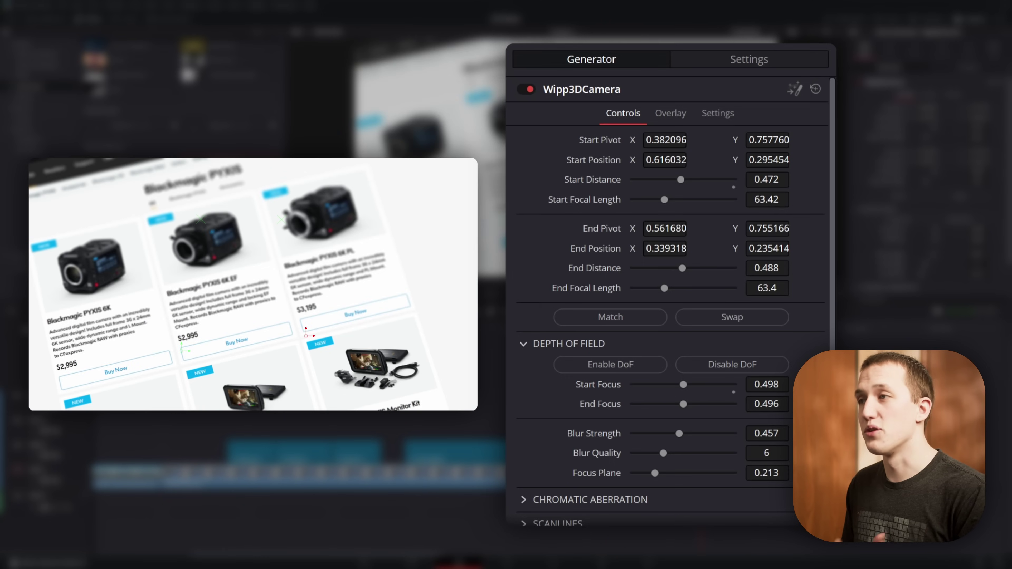
Set the 3D camera's depth of field Blur Quality to 12 and enable chromatic aberration
text(12)
key(Return)
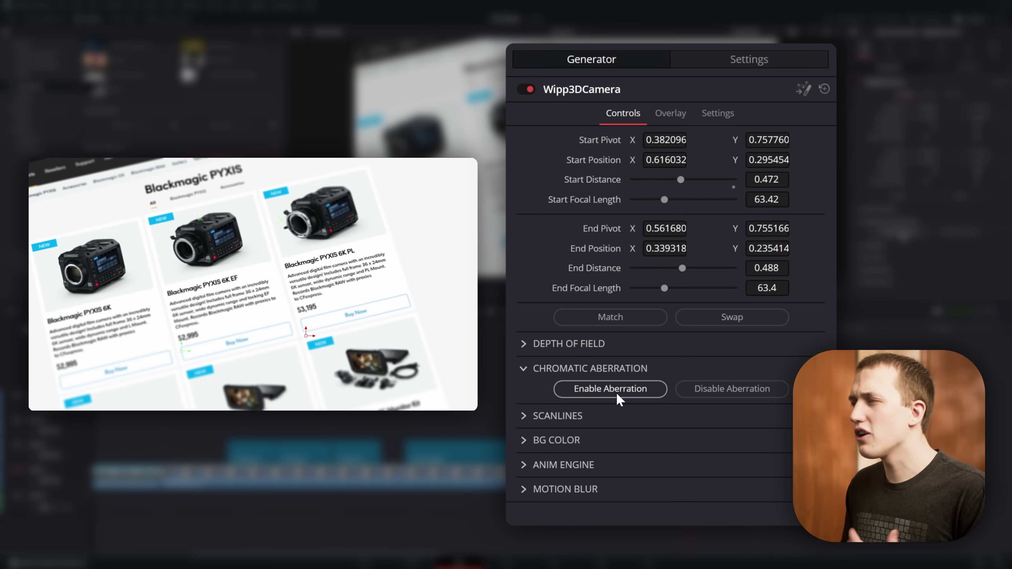
click(615, 391)
Enable the 3D camera's scanlines and set its Anim Engine mode to Standard
click(525, 436)
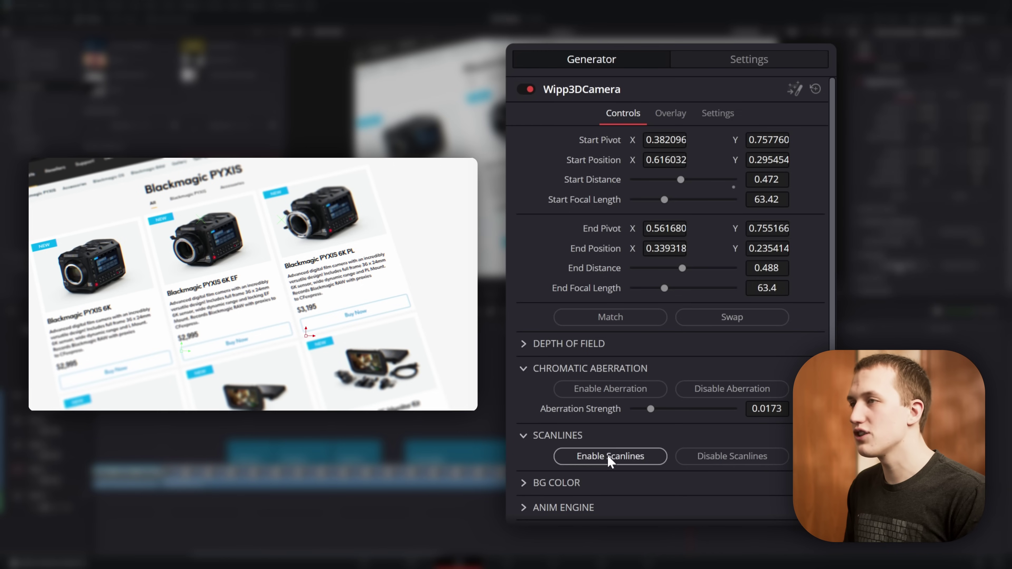
click(610, 456)
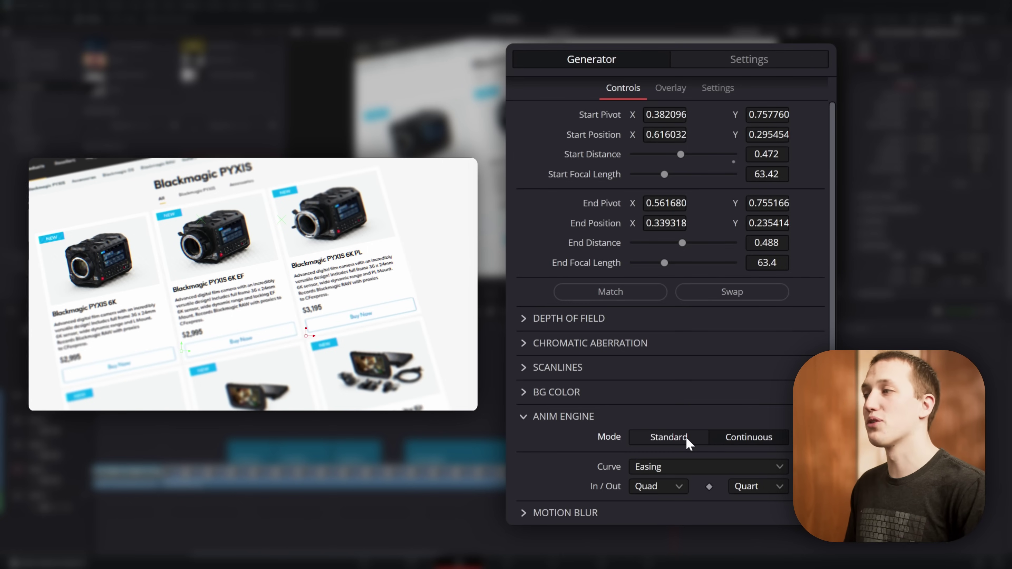
click(686, 437)
click(749, 341)
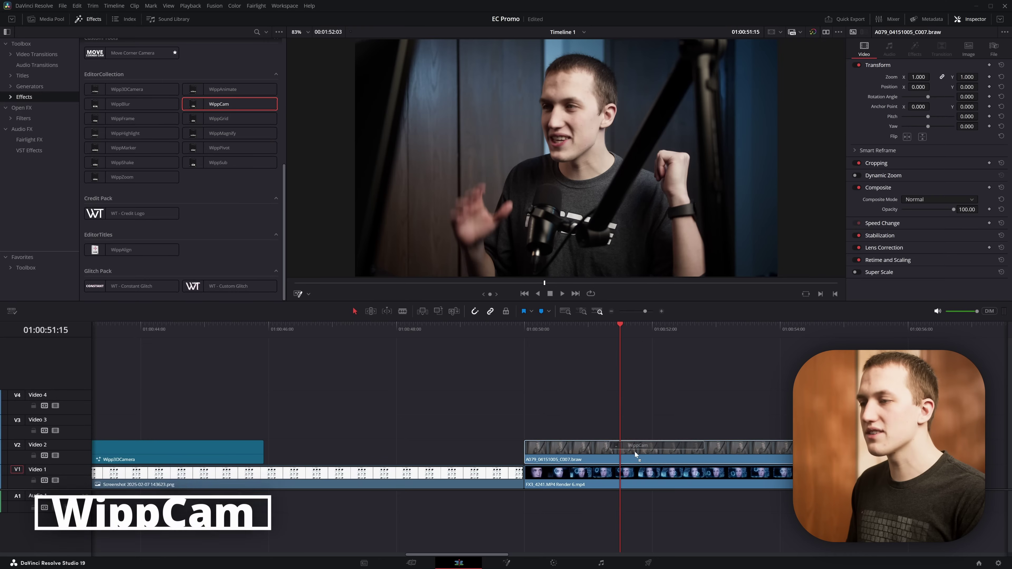
Apply the WippCam effect to the A079_04151005_C007.braw clip on Video 2
drag(635, 454, 636, 455)
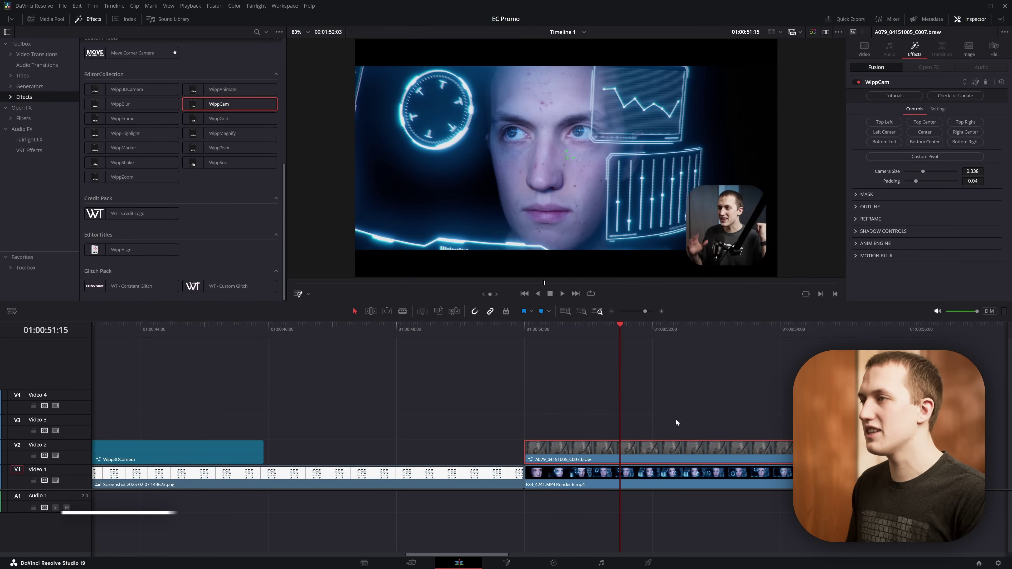
Try the Top Left, Top Center, Top Right and Right Center camera placements, and a custom pivot near the frame's lower left
click(887, 122)
click(920, 123)
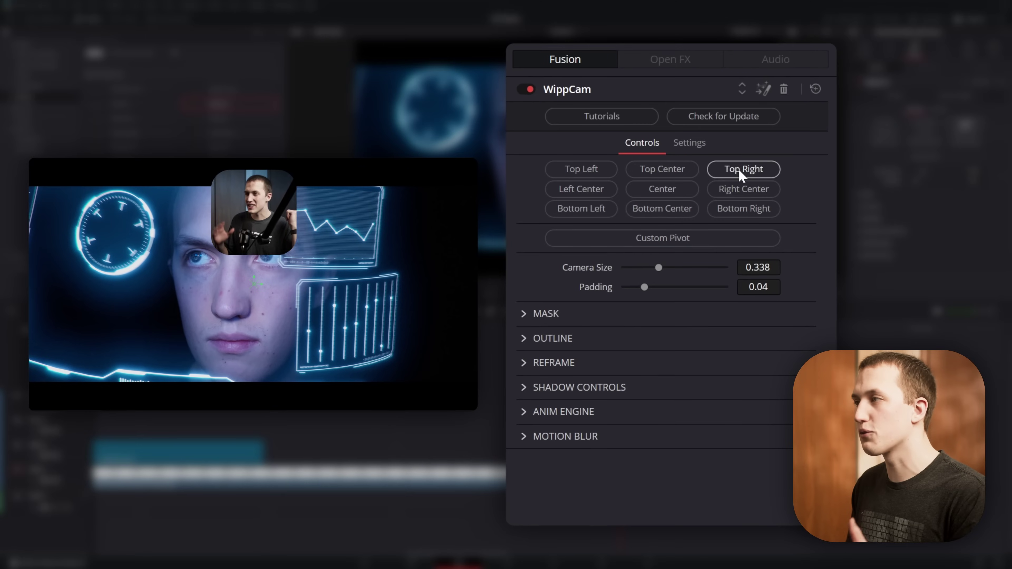
click(740, 171)
click(735, 190)
click(681, 238)
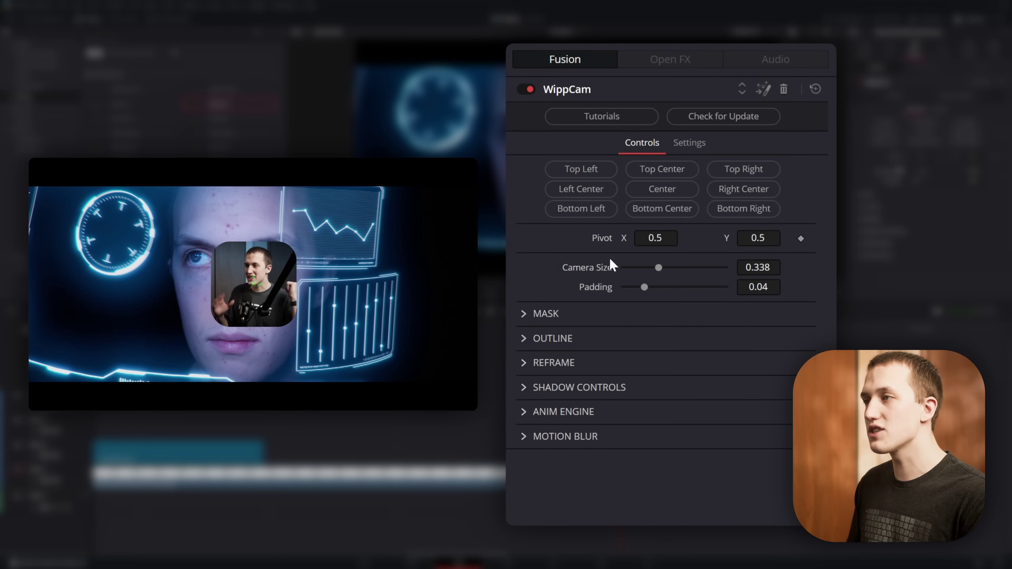
drag(254, 285, 82, 347)
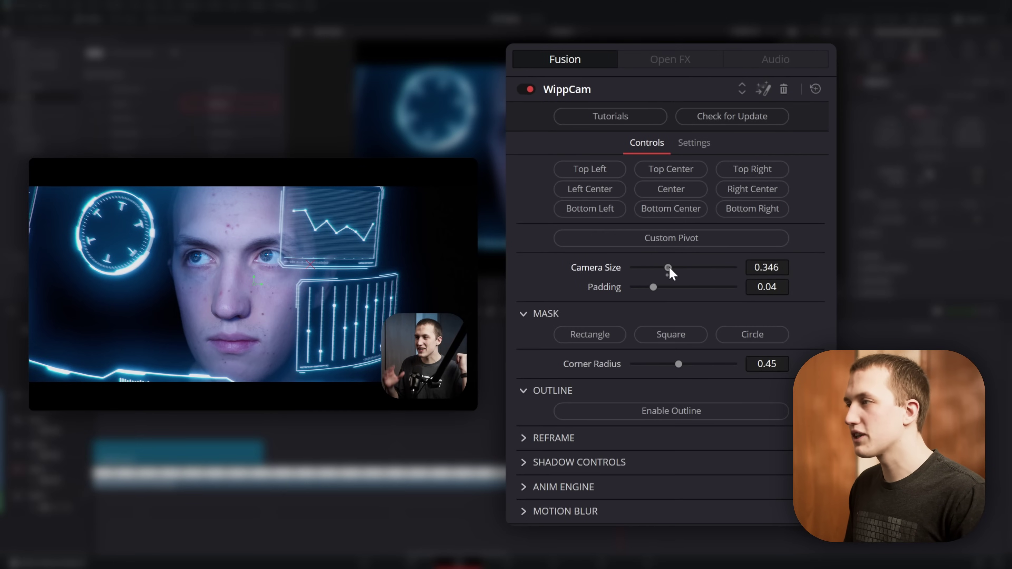
Set the Camera Size to 0.323 and Padding to 0.0567, and give the camera a Circle mask
drag(670, 268, 663, 287)
click(674, 333)
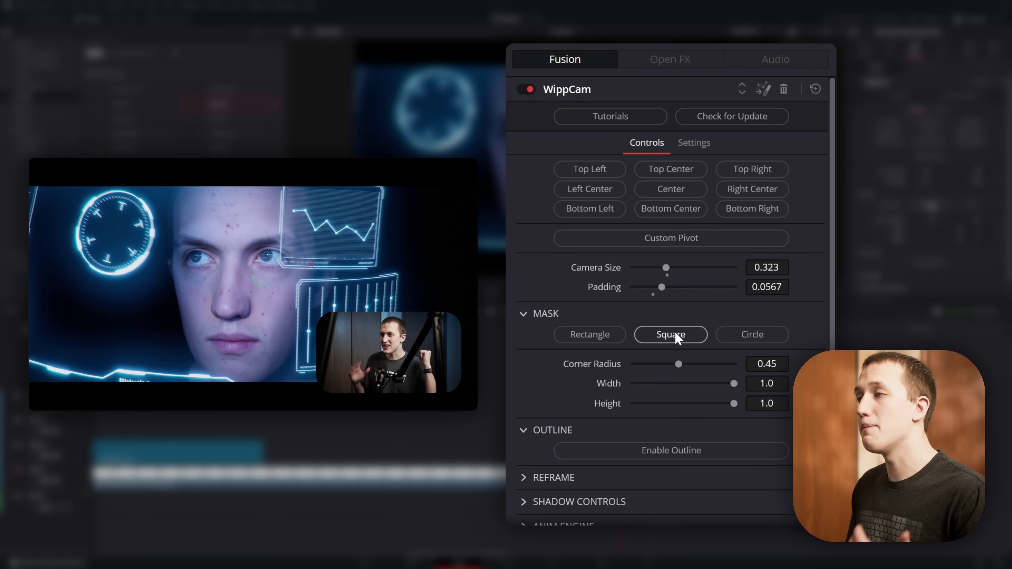
click(732, 336)
Enable the camera's outline and reframe the footage with a size of 1.129 and a pivot X of 0.75
click(671, 411)
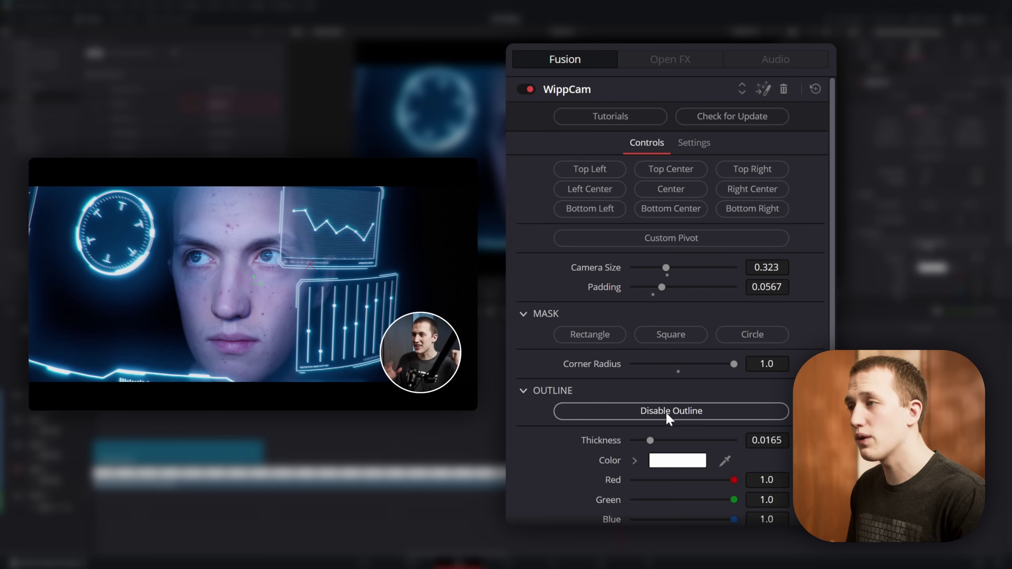
scroll(663, 418, down, 6)
drag(649, 417, 677, 397)
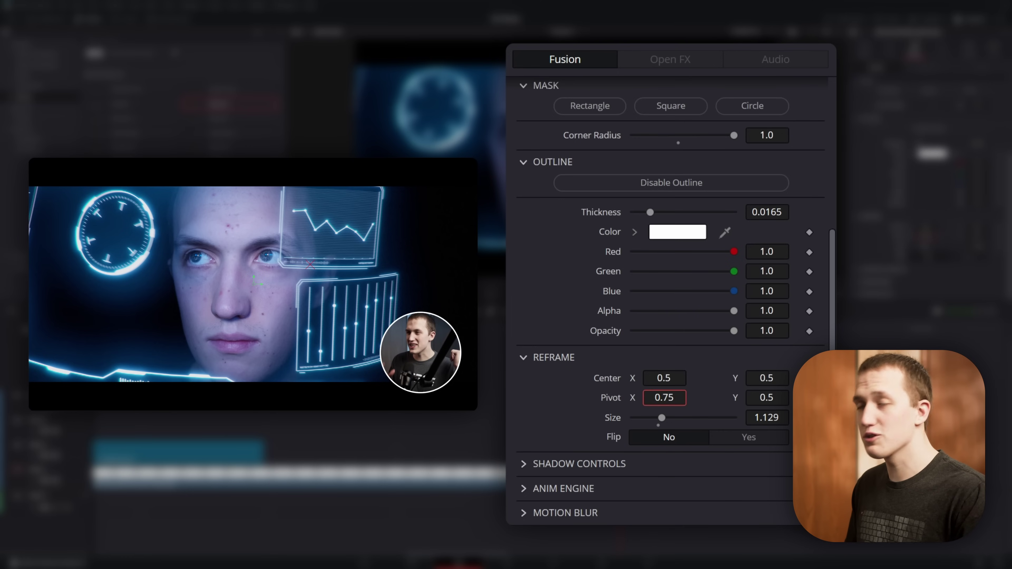
click(523, 358)
click(524, 407)
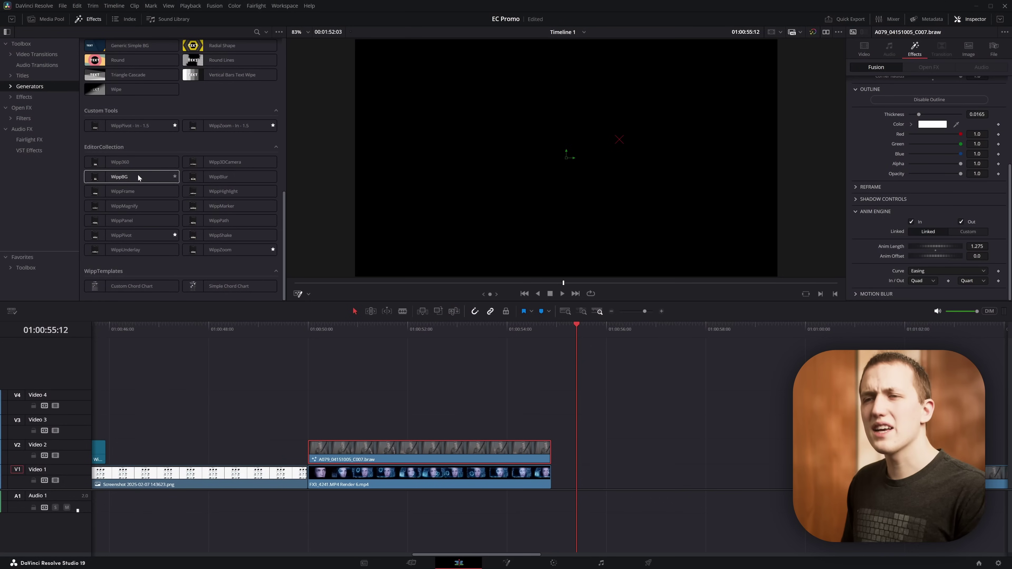
Add a WippBG generator on Video 2 after the camera clips and preview it at several points in time
drag(139, 176, 601, 452)
click(594, 334)
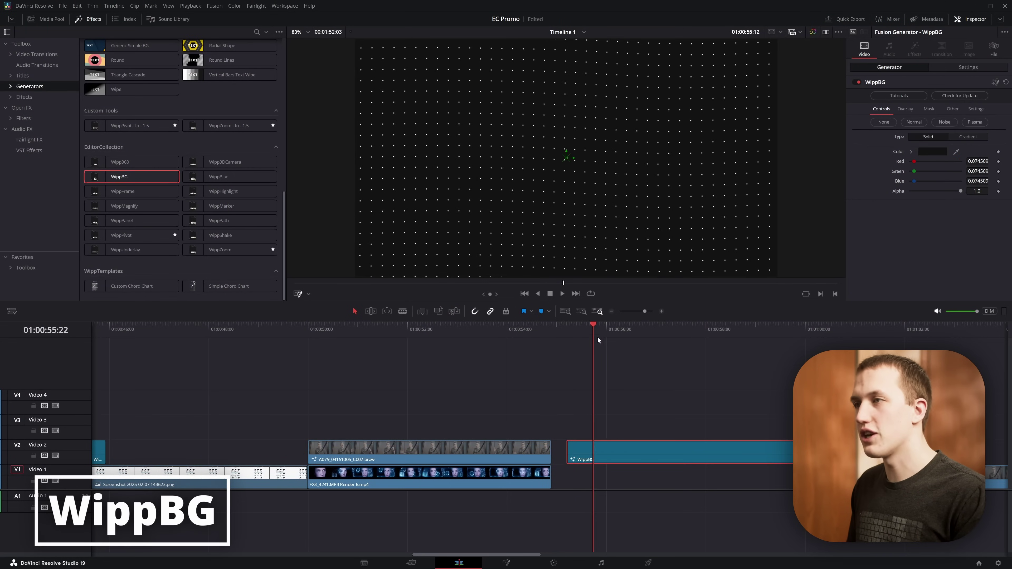
drag(706, 337, 624, 335)
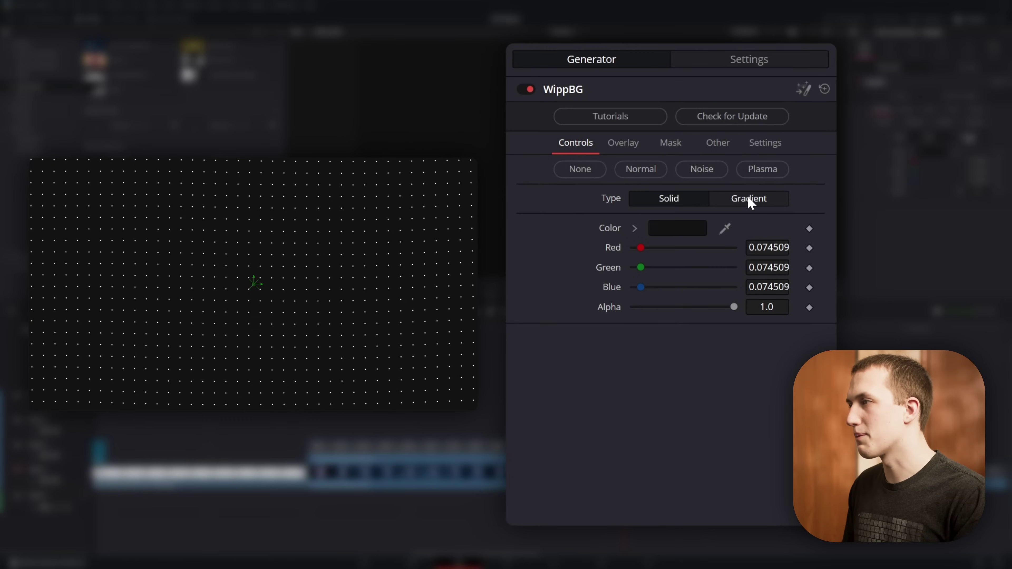
Try the Gradient and Solid fill types and the Noise style for the WippBG background
click(749, 200)
click(684, 197)
click(703, 171)
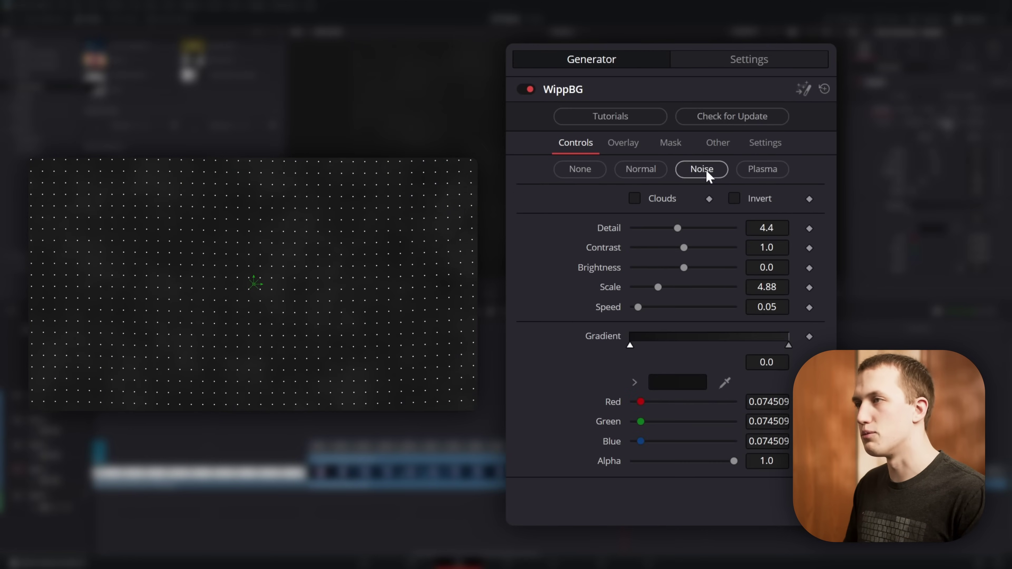
Try the None, Grid, Lines and Particles overlays on the WippBG background
click(623, 142)
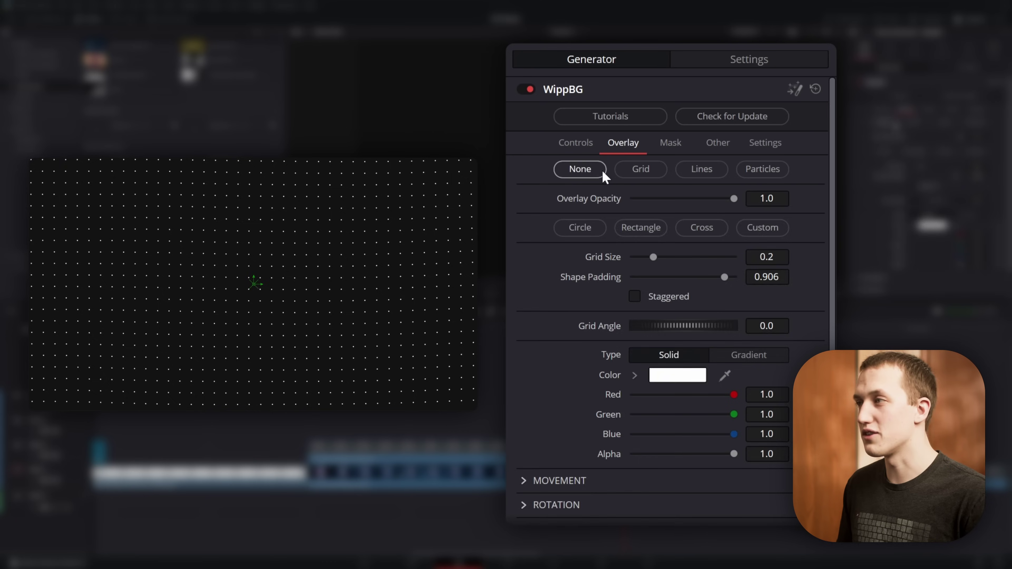
click(602, 172)
click(641, 166)
click(717, 176)
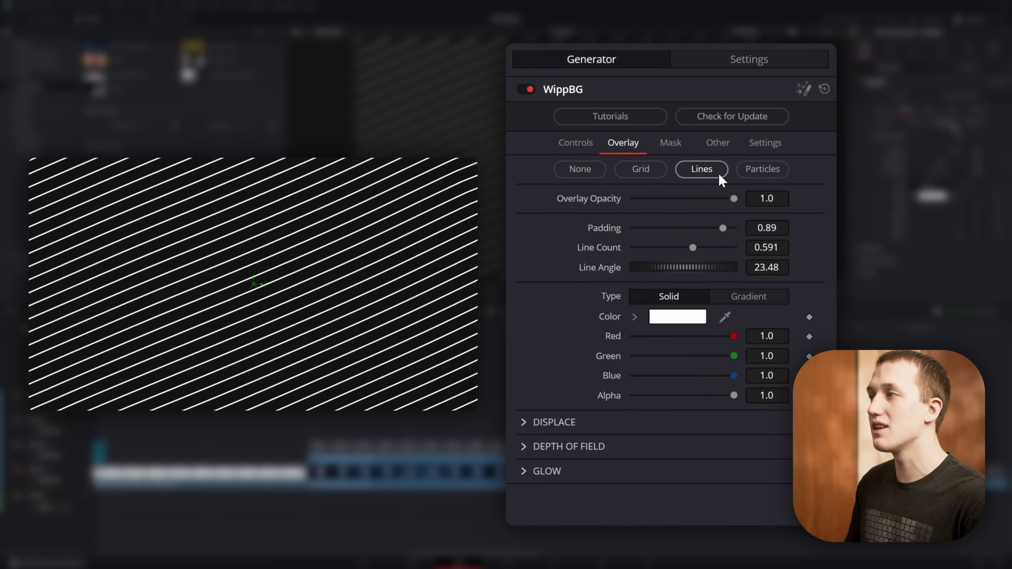
click(766, 169)
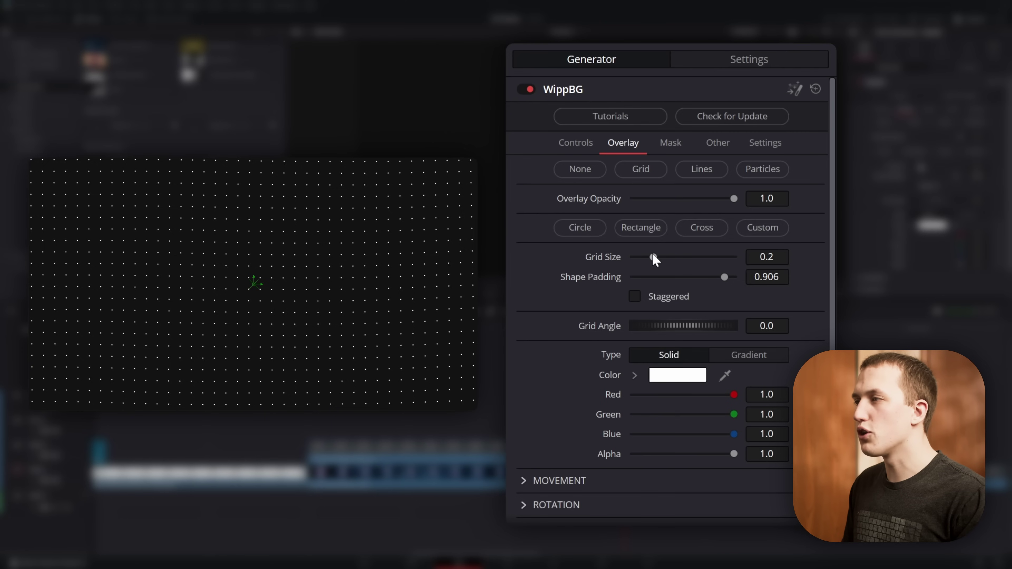
Set the overlay's Grid Size to 0.559 and Shape Padding to 0.394, and try the Rectangle and Cross shapes
drag(654, 257, 674, 277)
click(630, 225)
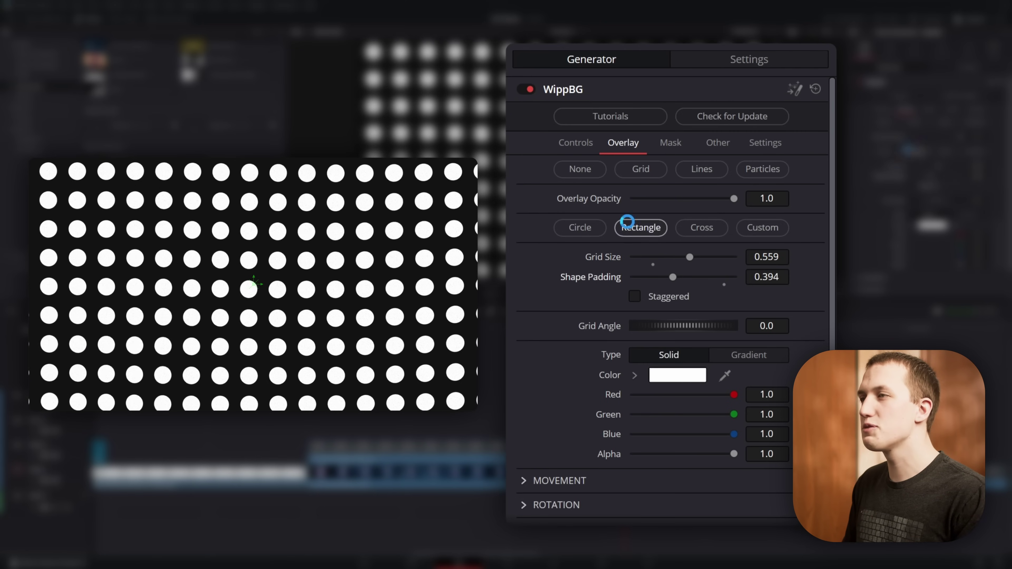
click(687, 232)
Switch the overlay grid to the Custom shape and use Logo Cutout White.png from the media pool as its clip
click(762, 228)
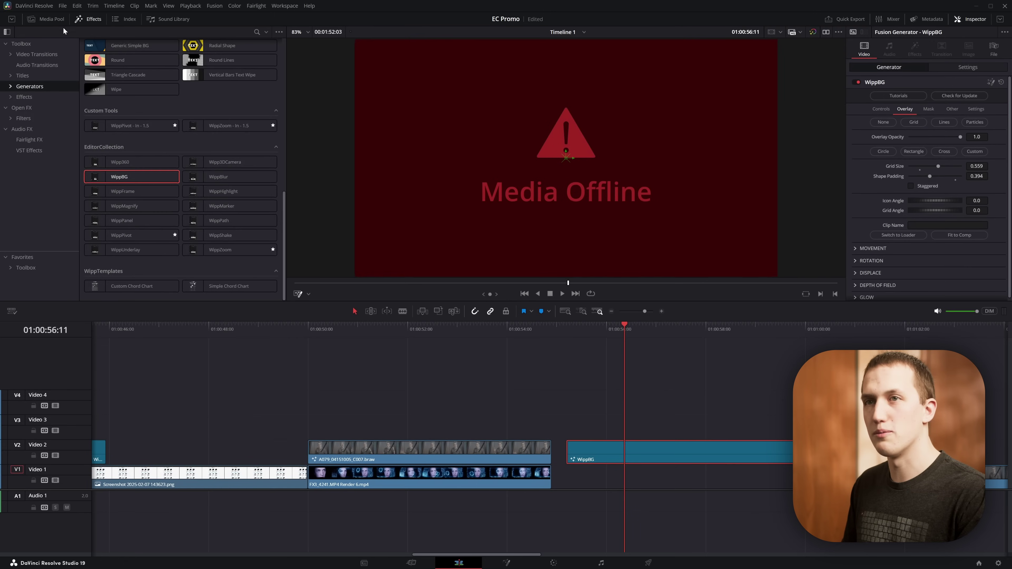
click(46, 19)
double_click(109, 71)
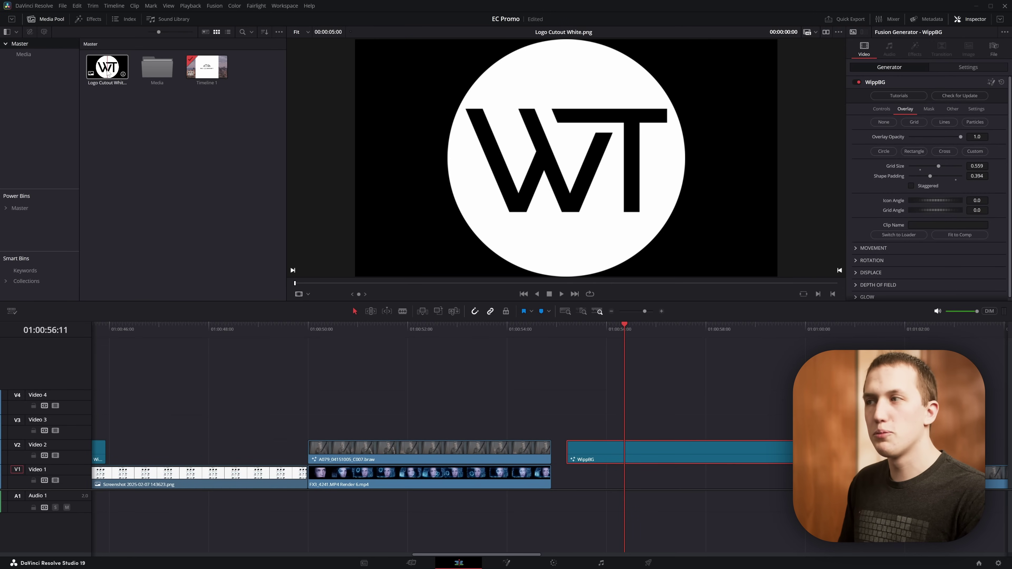
drag(125, 67, 937, 226)
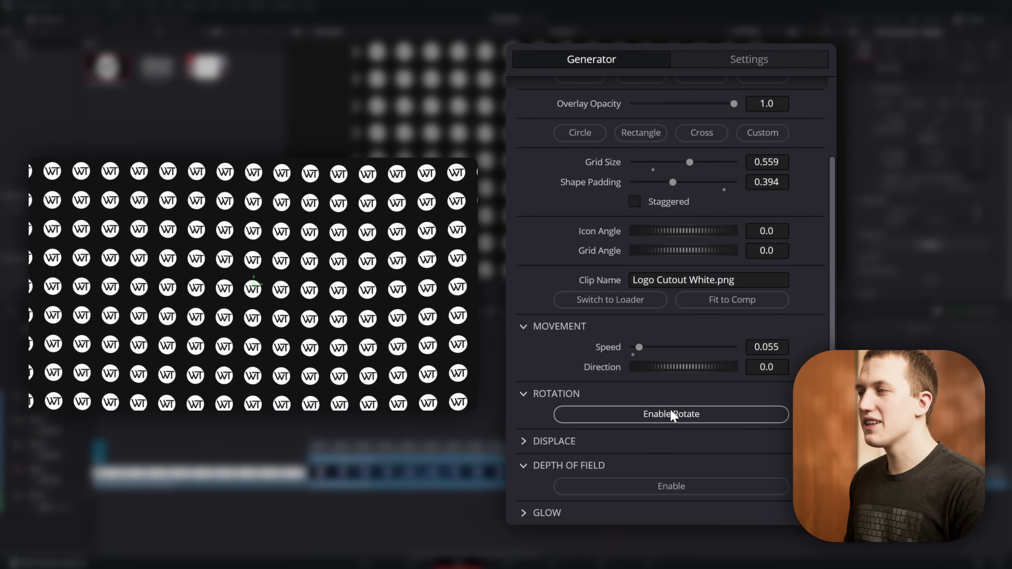
Rotate the logo grid by -17.1 in X and 20.0 in Y, and enable its depth of field
click(671, 415)
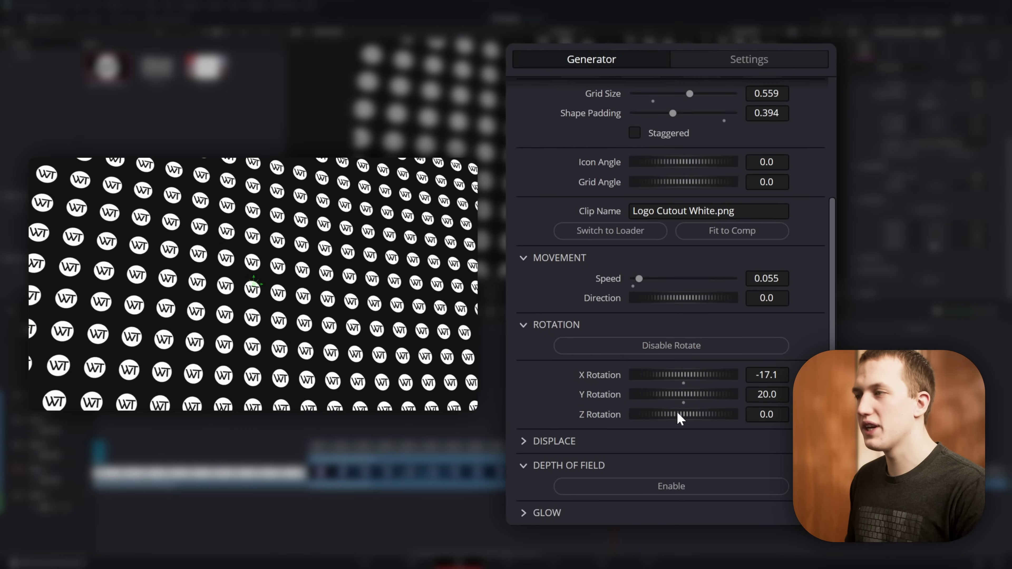
click(684, 491)
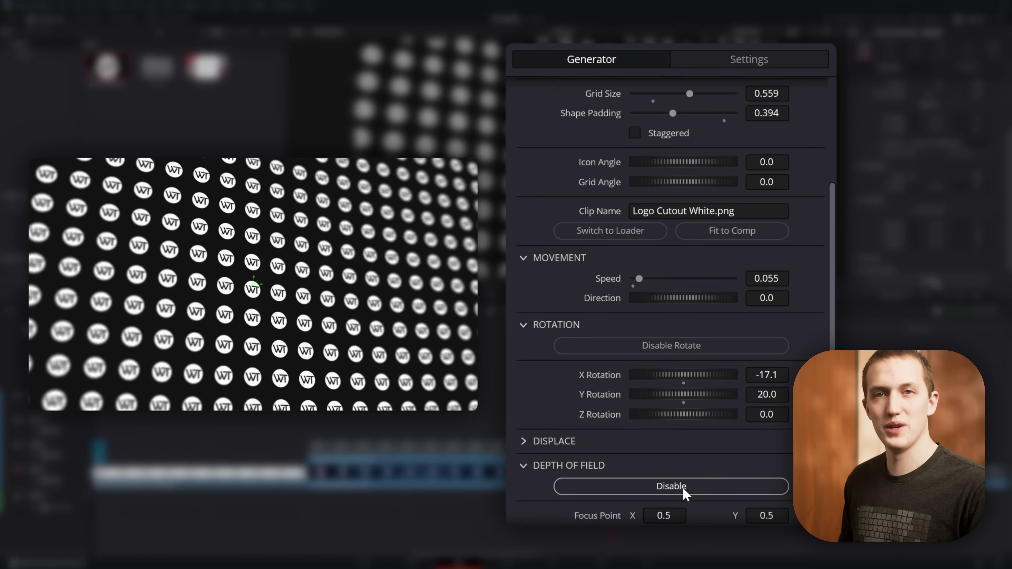
Try the Rectangle and Blob masks on the WippBG background and return the mask to None
scroll(639, 481, up, 5)
click(673, 143)
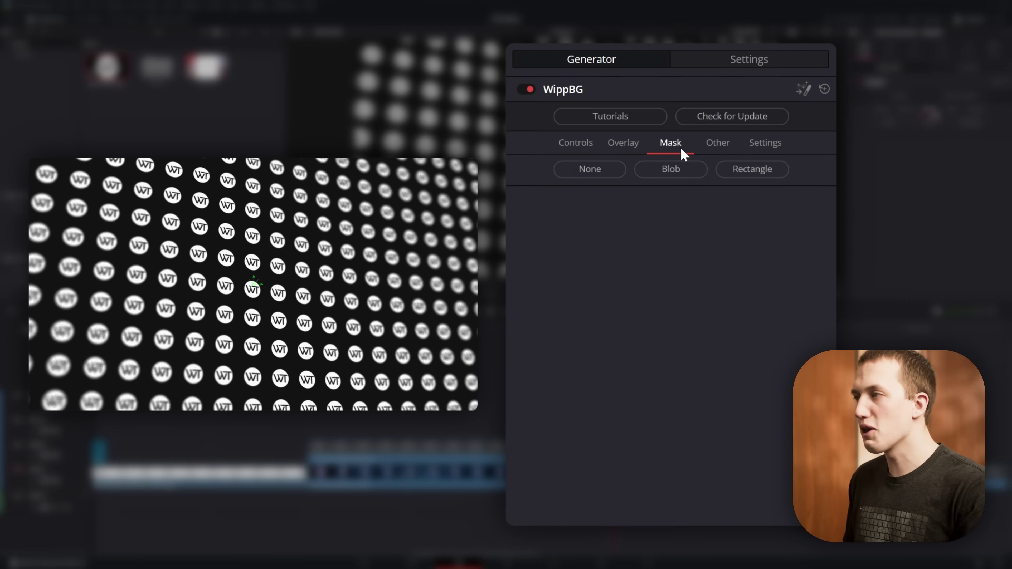
click(752, 171)
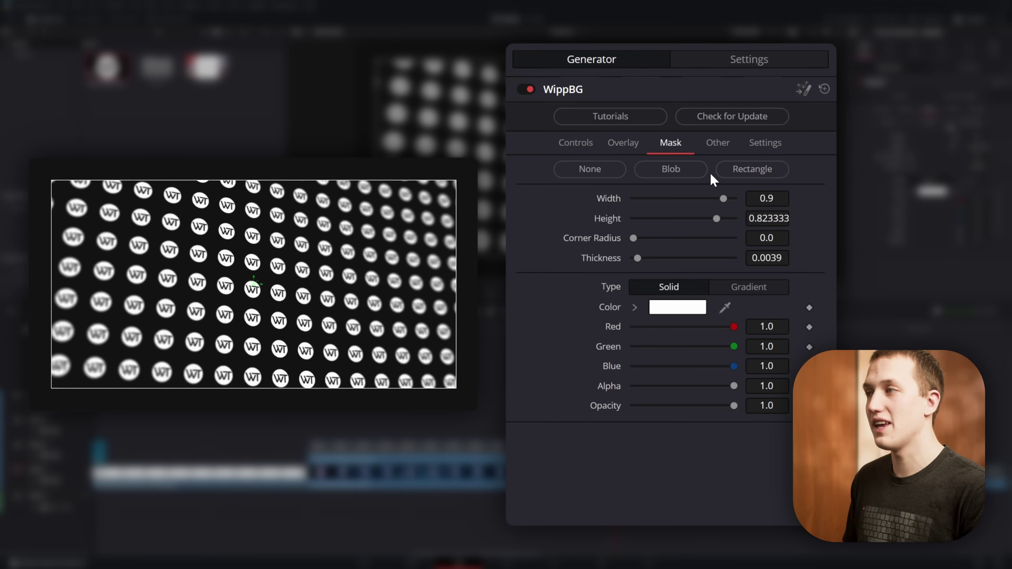
click(694, 174)
click(589, 175)
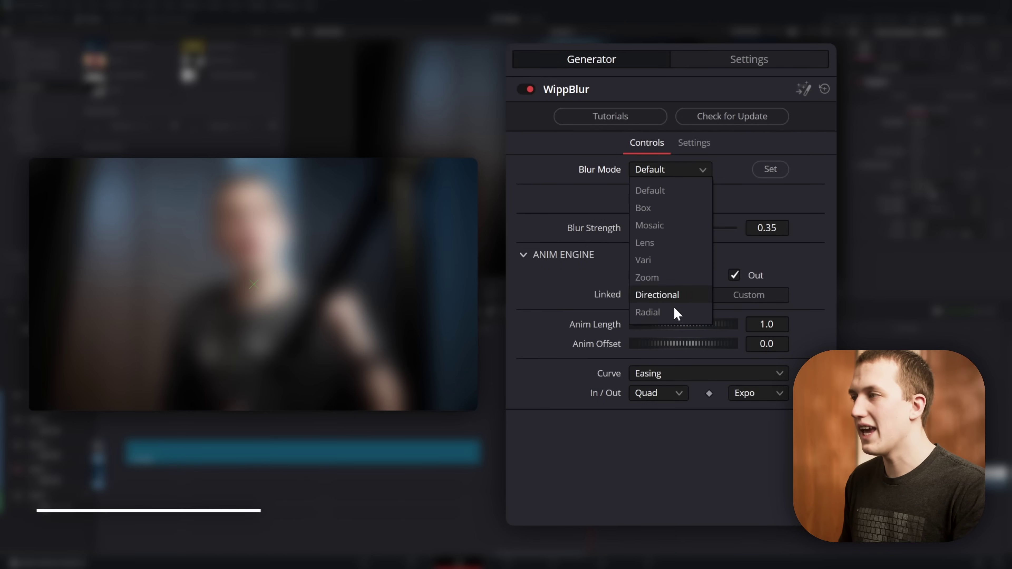
Apply the Directional blur mode to the WippBlur generator
click(677, 295)
click(770, 170)
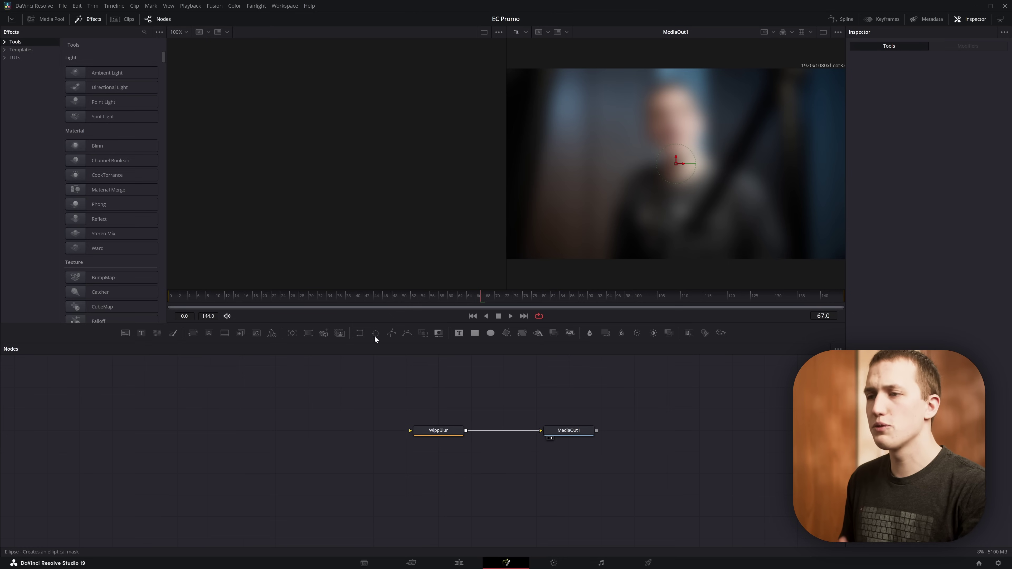
Add an Ellipse mask in Fusion, connect it to the WippBlur node, and reposition the mask over the subject
click(374, 335)
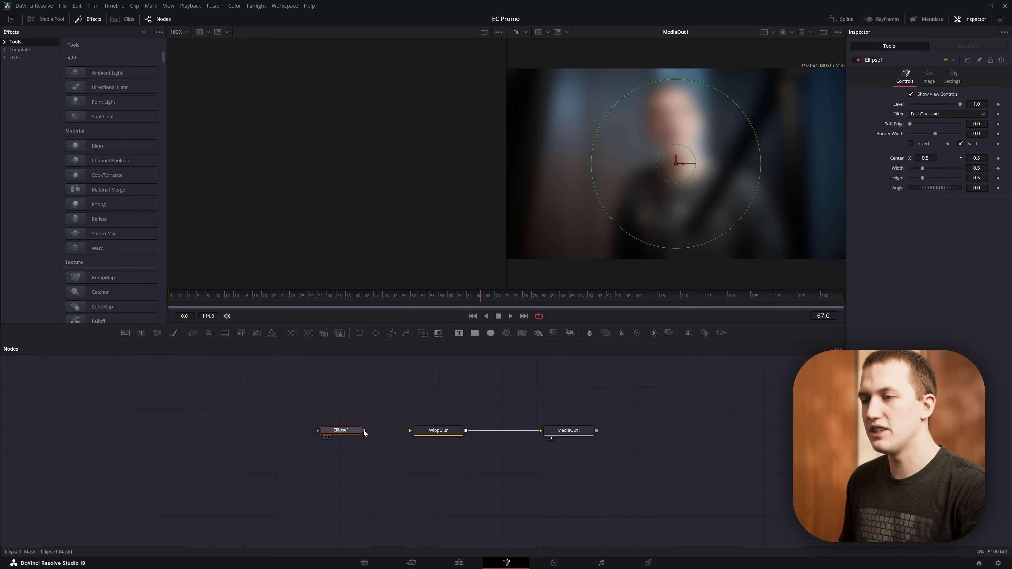
drag(364, 431, 410, 431)
drag(677, 164, 682, 161)
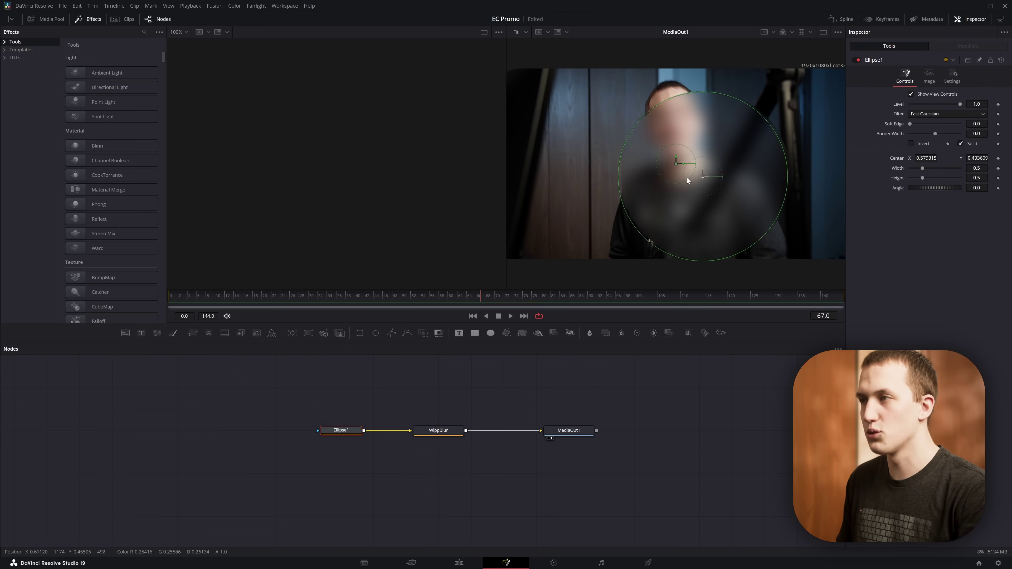
Move the Ellipse mask close to the frame's center and reduce its height to about 0.162
drag(984, 180, 850, 182)
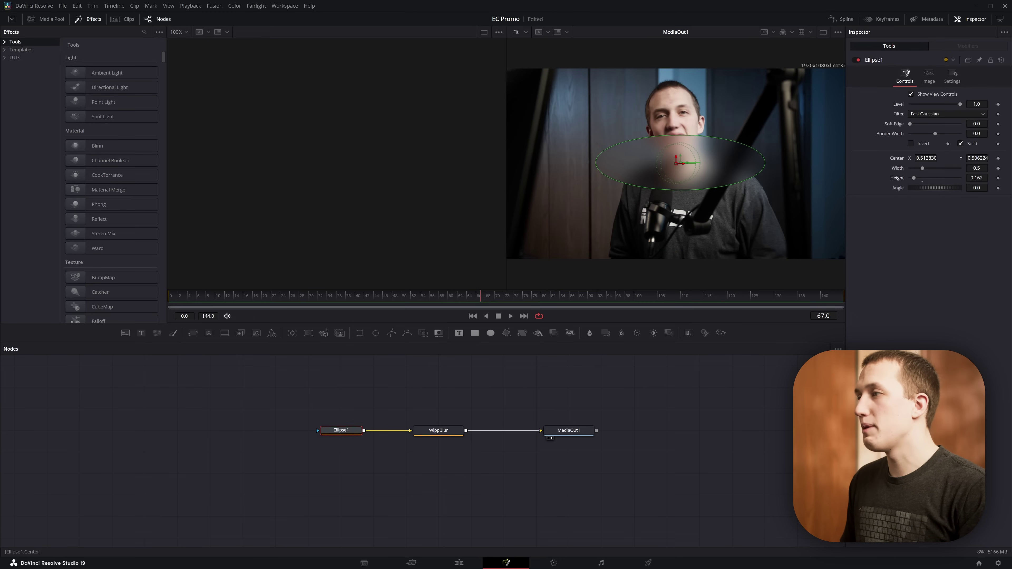
drag(981, 159, 837, 183)
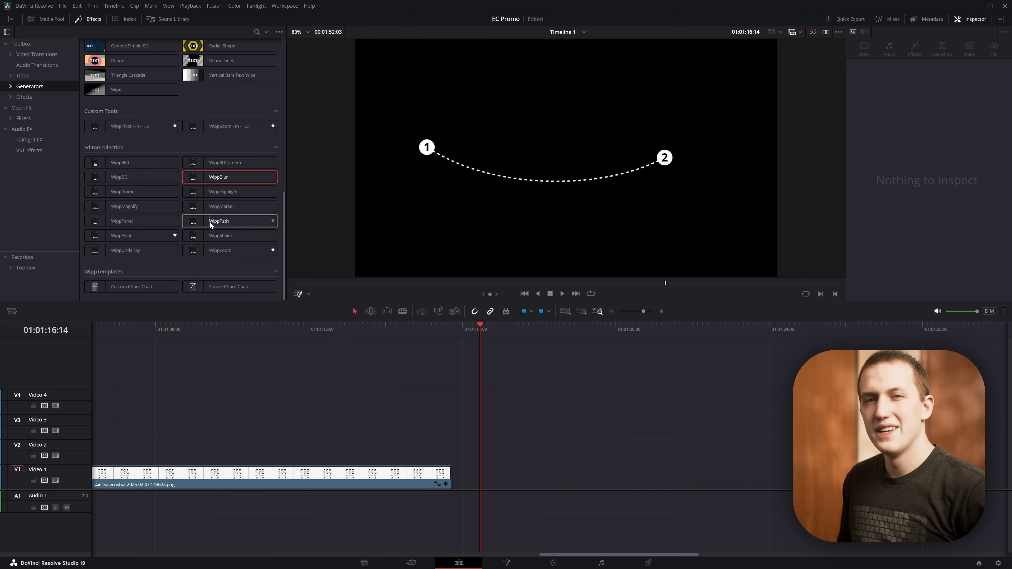
Add the WippPath generator to Video 1 after the screenshot clip and move the playhead into it to preview the path
drag(228, 229, 488, 484)
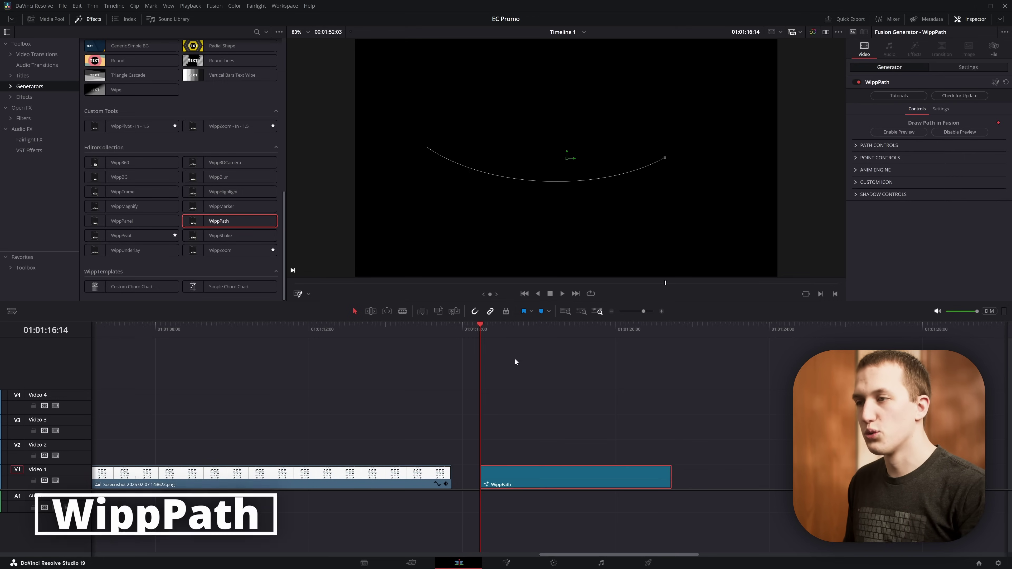
click(533, 332)
click(568, 335)
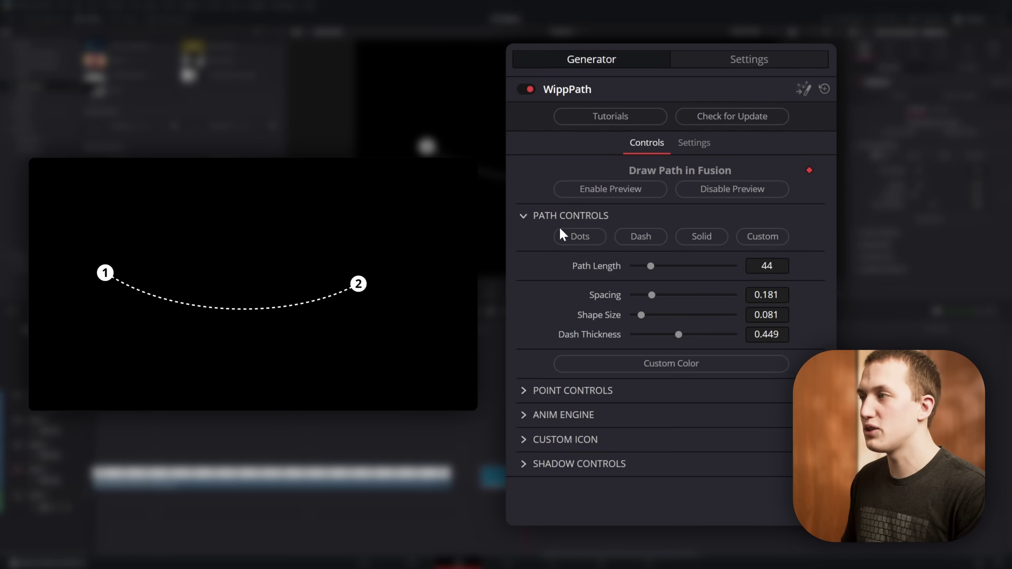
Try the Dash and Solid path styles on WippPath, and try the Outline point style before setting the points to Pin
click(631, 236)
click(695, 241)
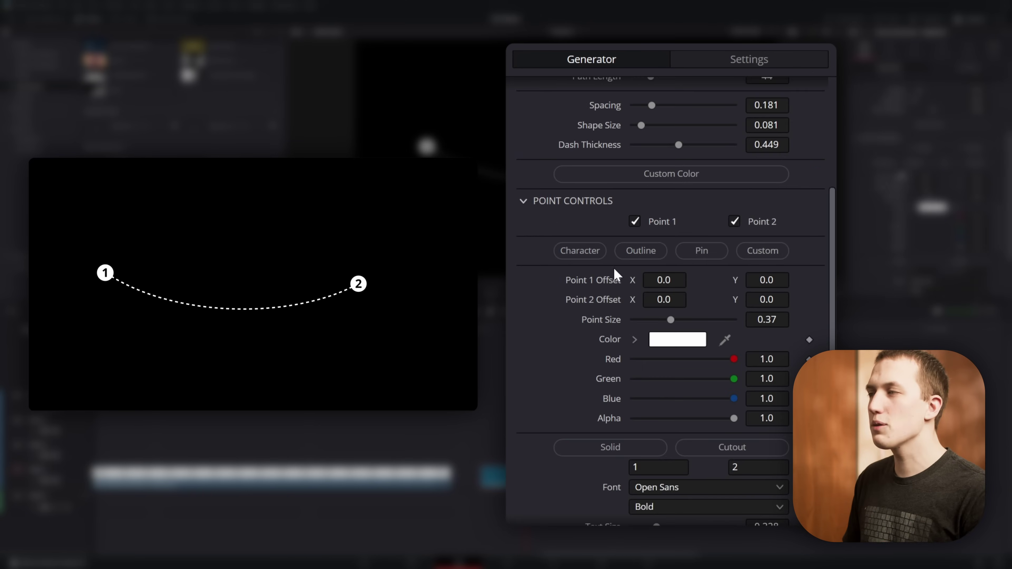
click(636, 253)
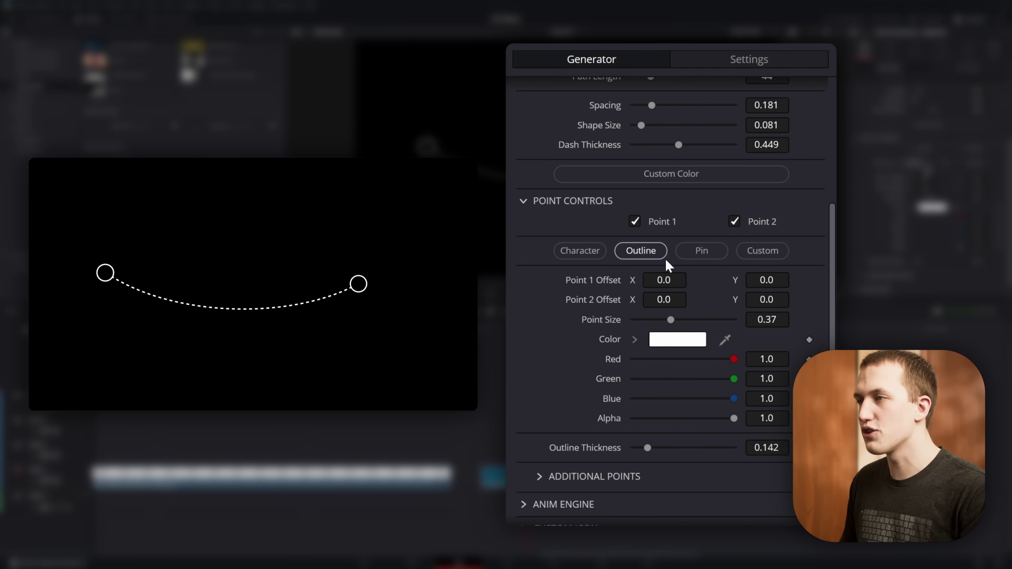
click(695, 259)
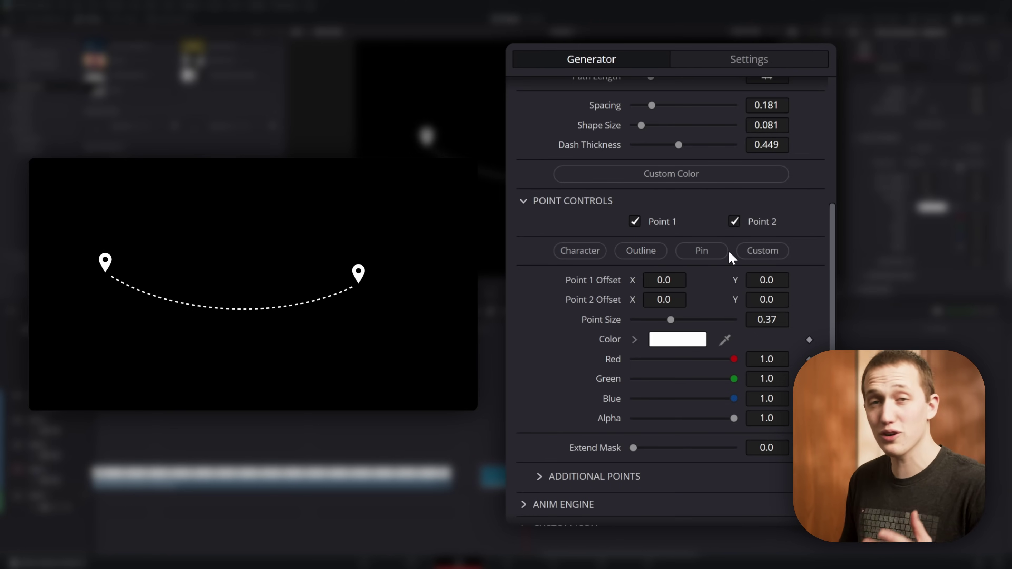